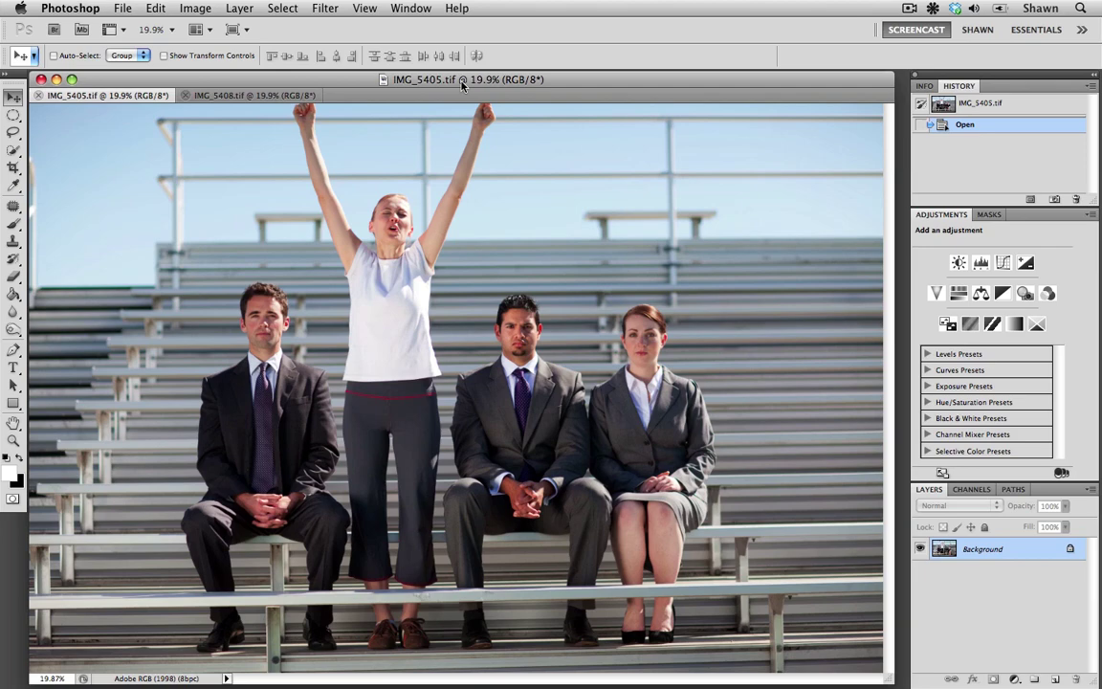
In IMG_5408, draw an oval marquee around the laughing woman's head and torso and copy it
left_click(227, 99)
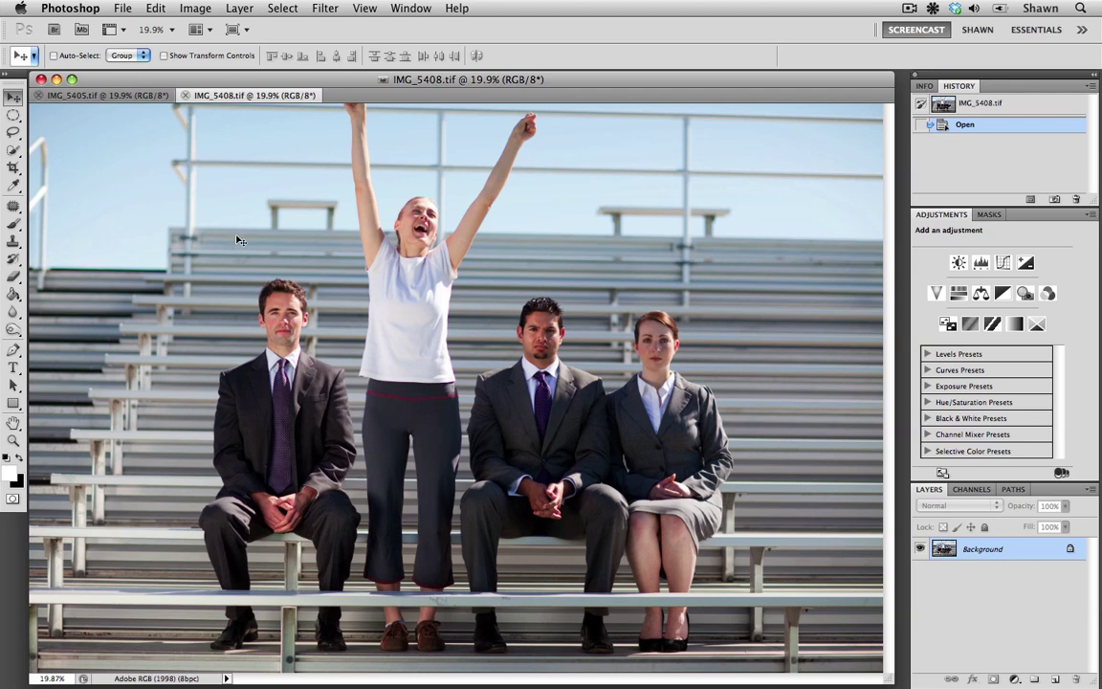
left_click(14, 114)
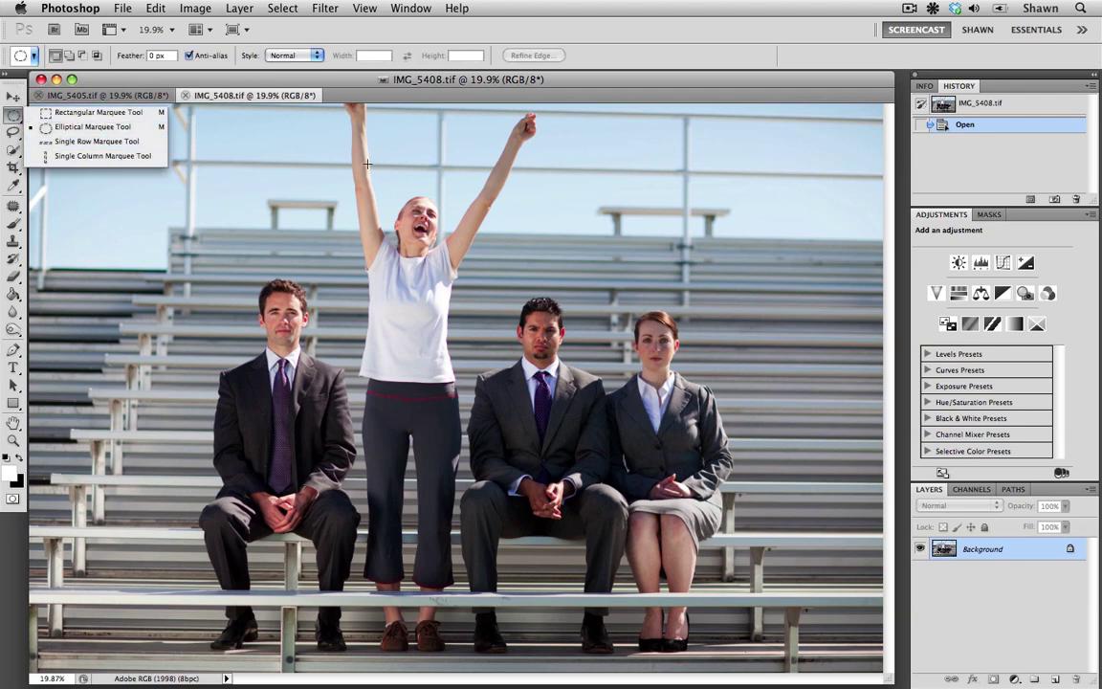
left_click_drag(358, 156, 483, 326)
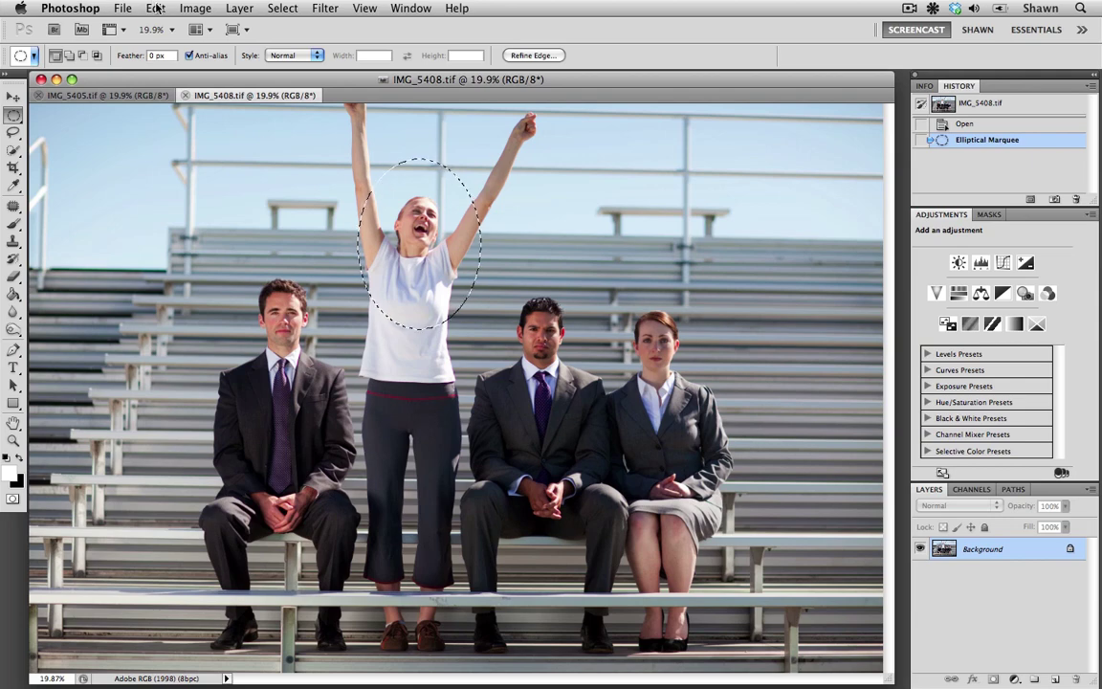
left_click(153, 8)
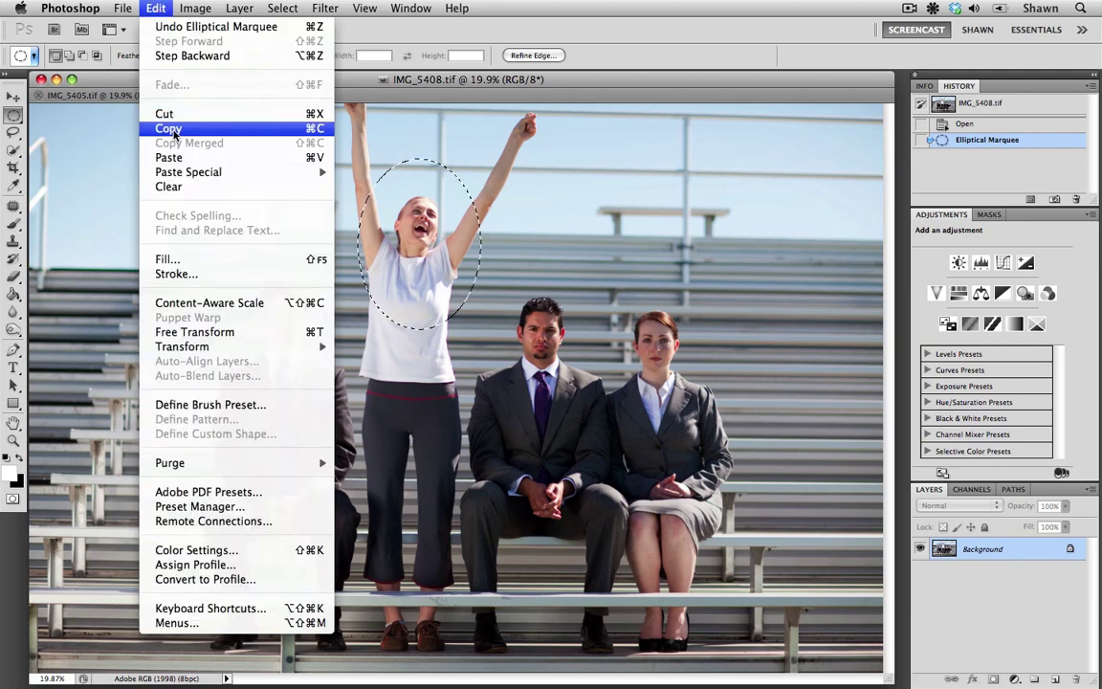
left_click(170, 128)
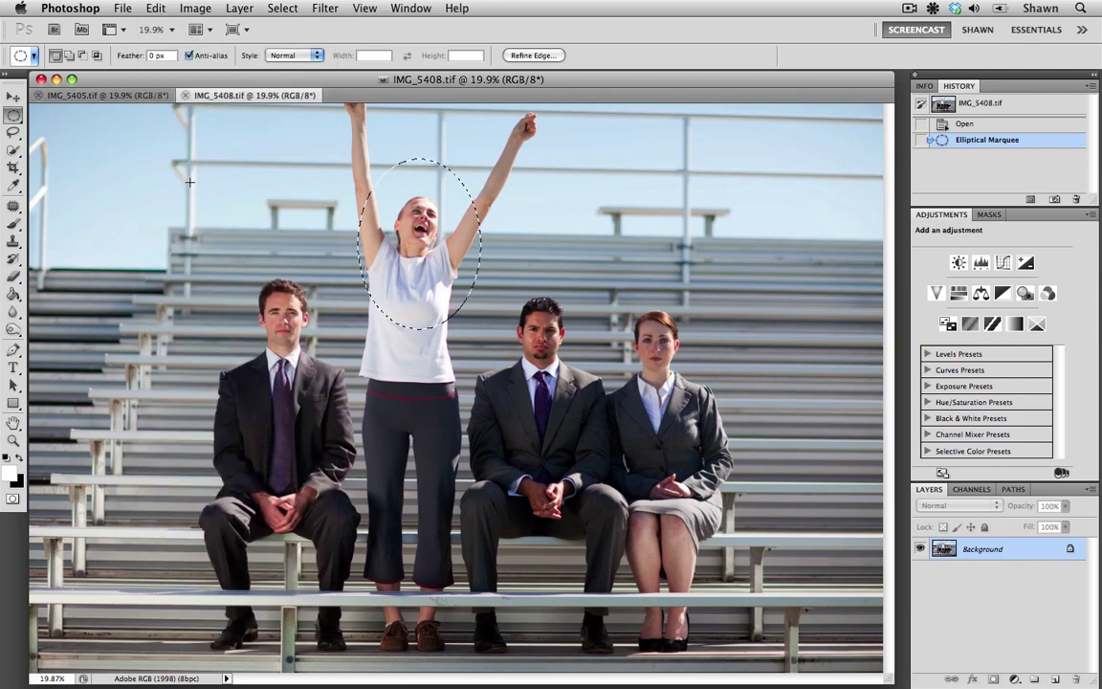
Close IMG_5408 and paste the oval cutout into IMG_5405 as Layer 1
left_click(186, 95)
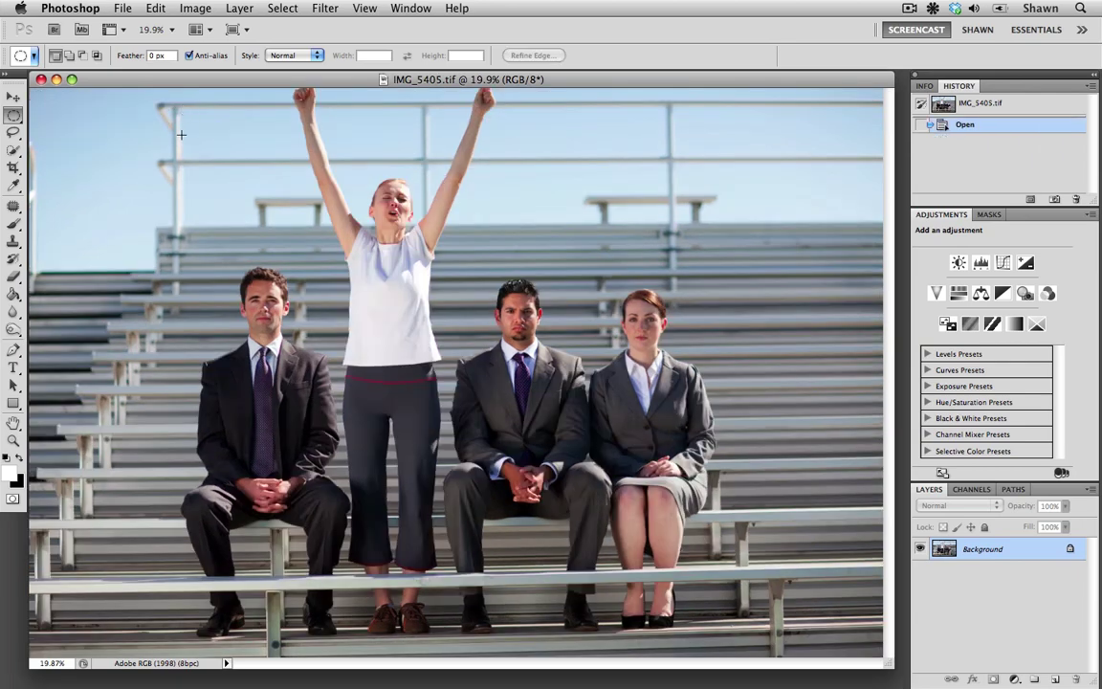
left_click(151, 10)
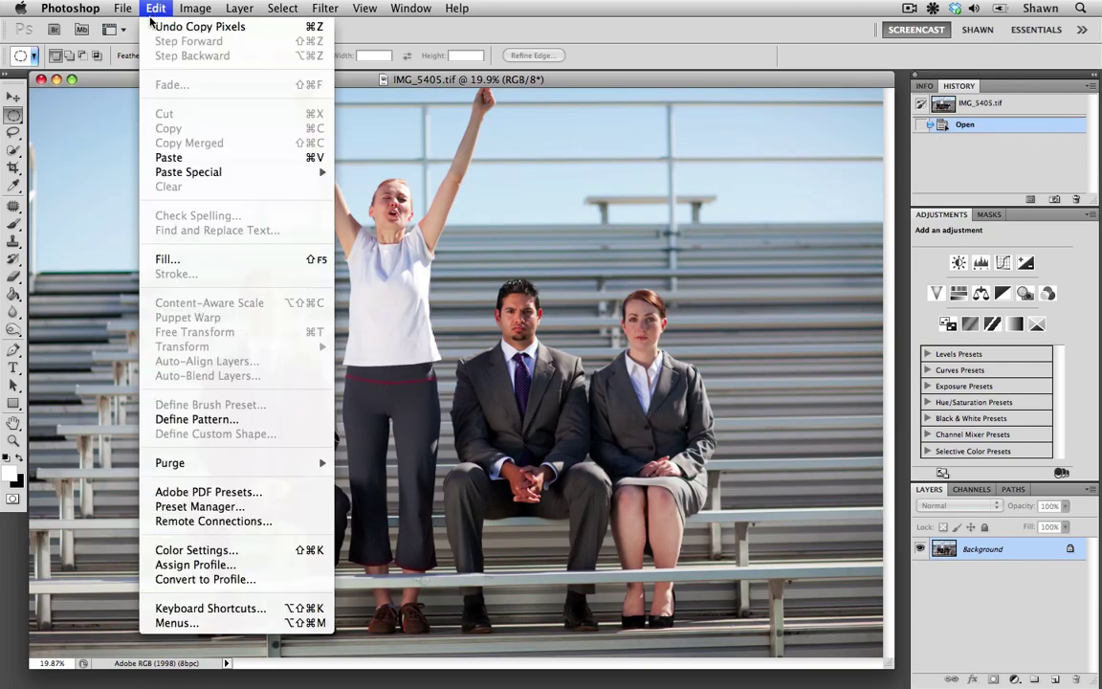
left_click(170, 158)
Move the pasted cutout up over the standing woman's head and torso
left_click(13, 96)
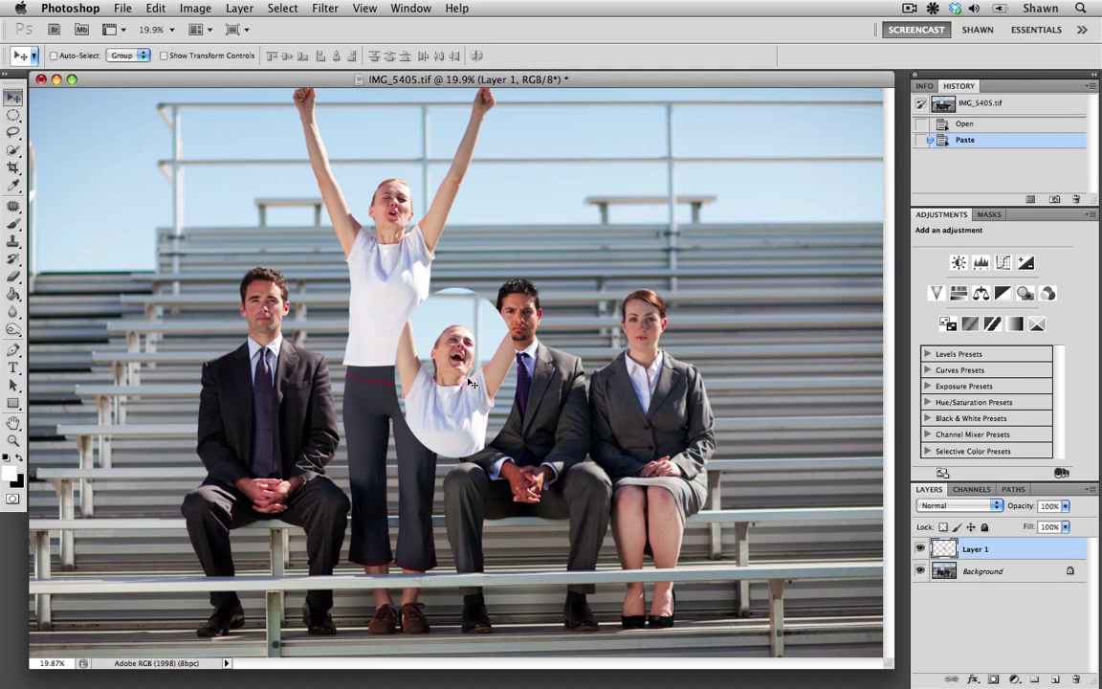
left_click_drag(463, 389, 511, 234)
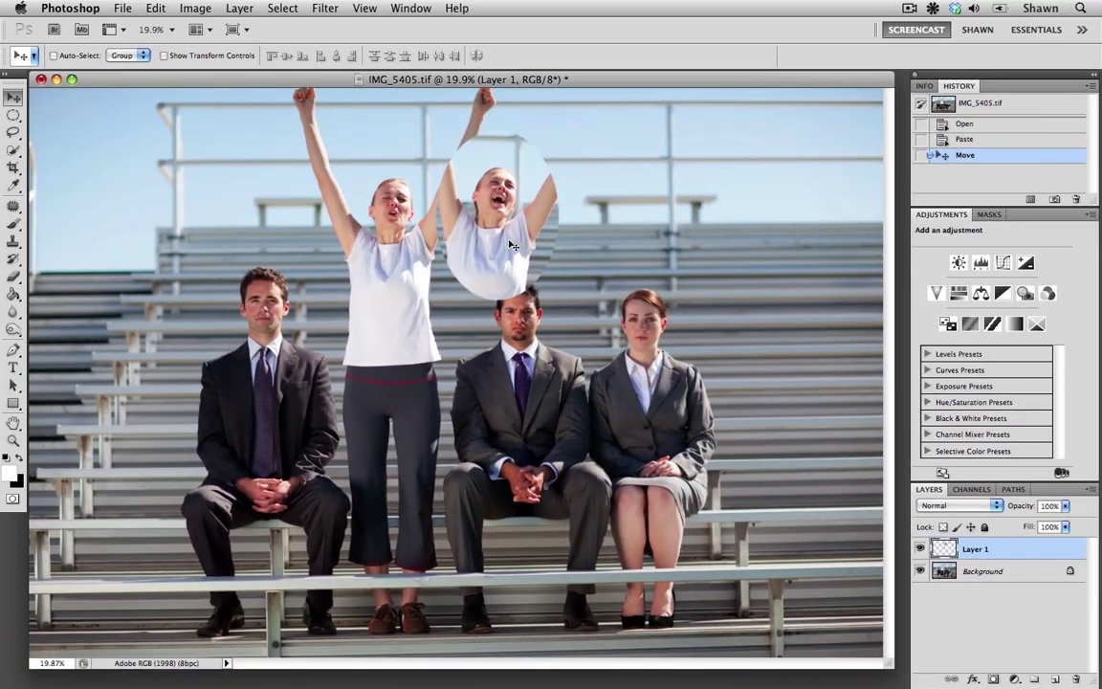
left_click_drag(514, 246, 518, 291)
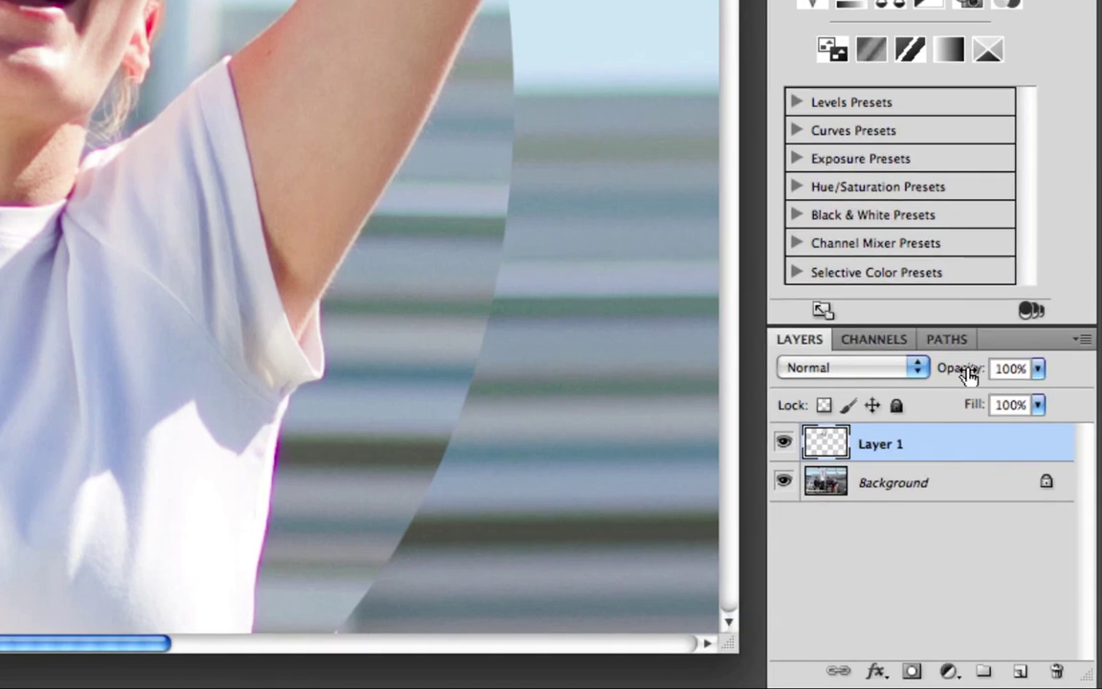
Drop Layer 1 to 67% opacity and nudge the laughing face onto the original face
left_click_drag(969, 373, 920, 373)
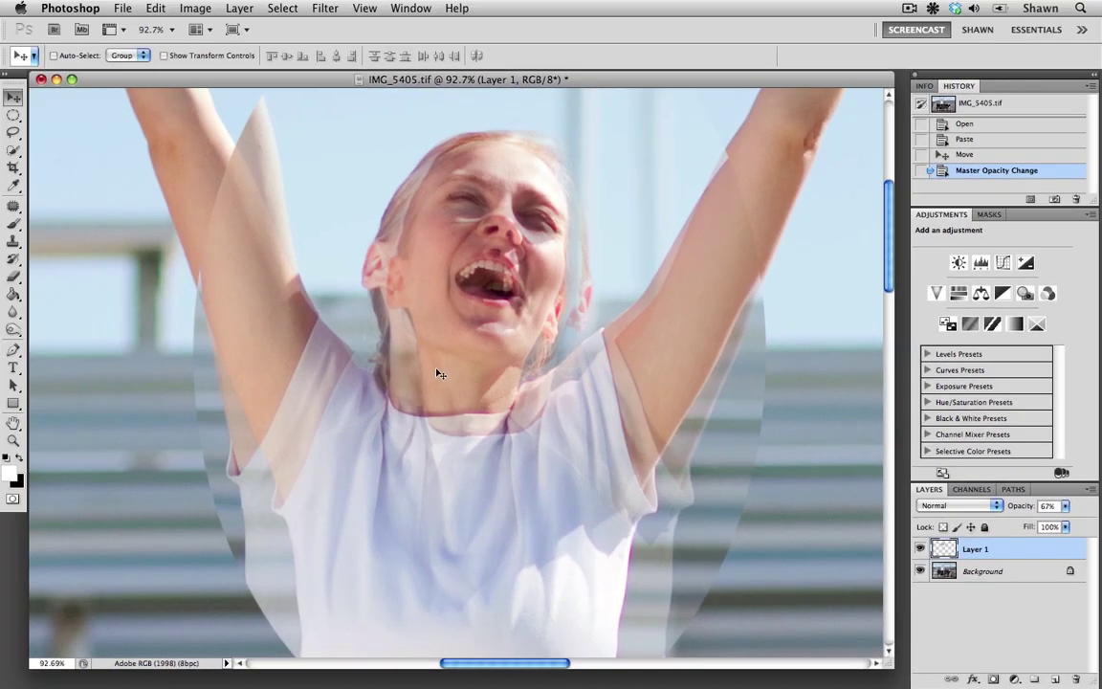
left_click_drag(444, 362, 486, 386)
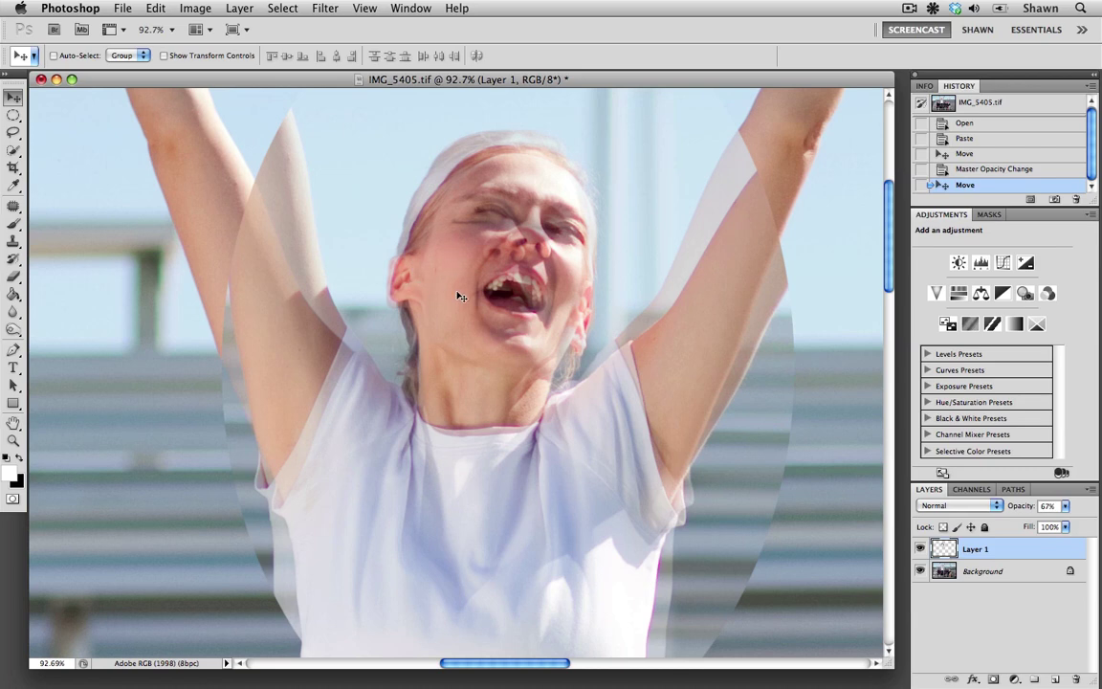
mouse_move(458, 320)
left_mouse_down()
mouse_move(462, 249)
mouse_move(462, 318)
mouse_move(457, 302)
left_mouse_up()
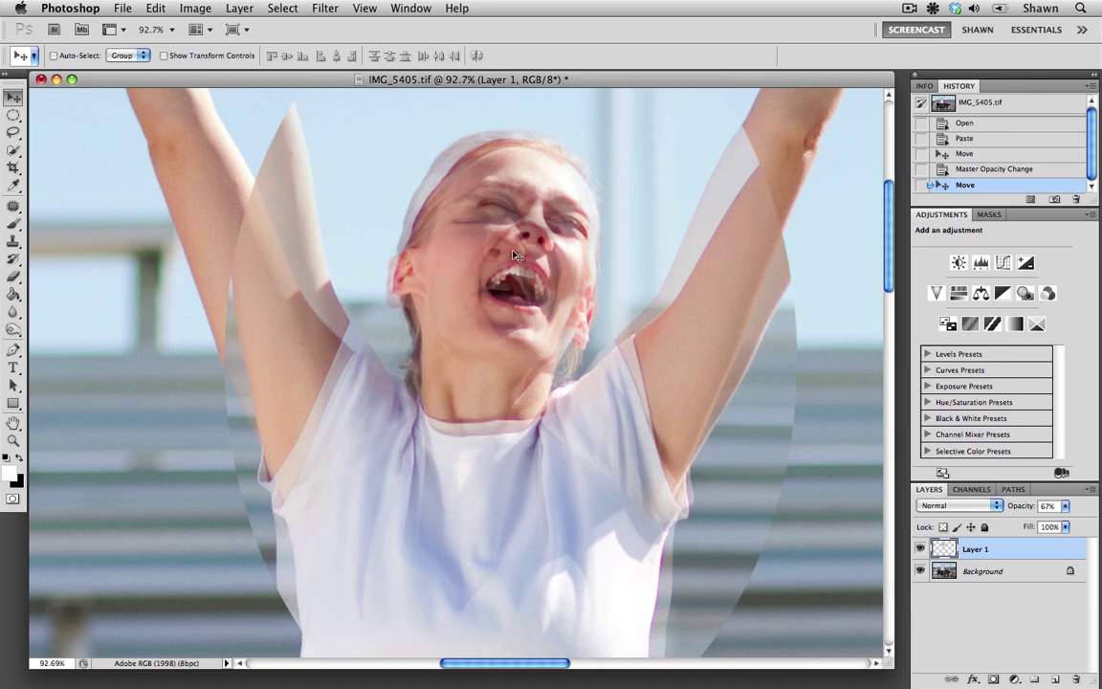
Drag Layer 1's Opacity slider back up to 100%
left_click(1066, 527)
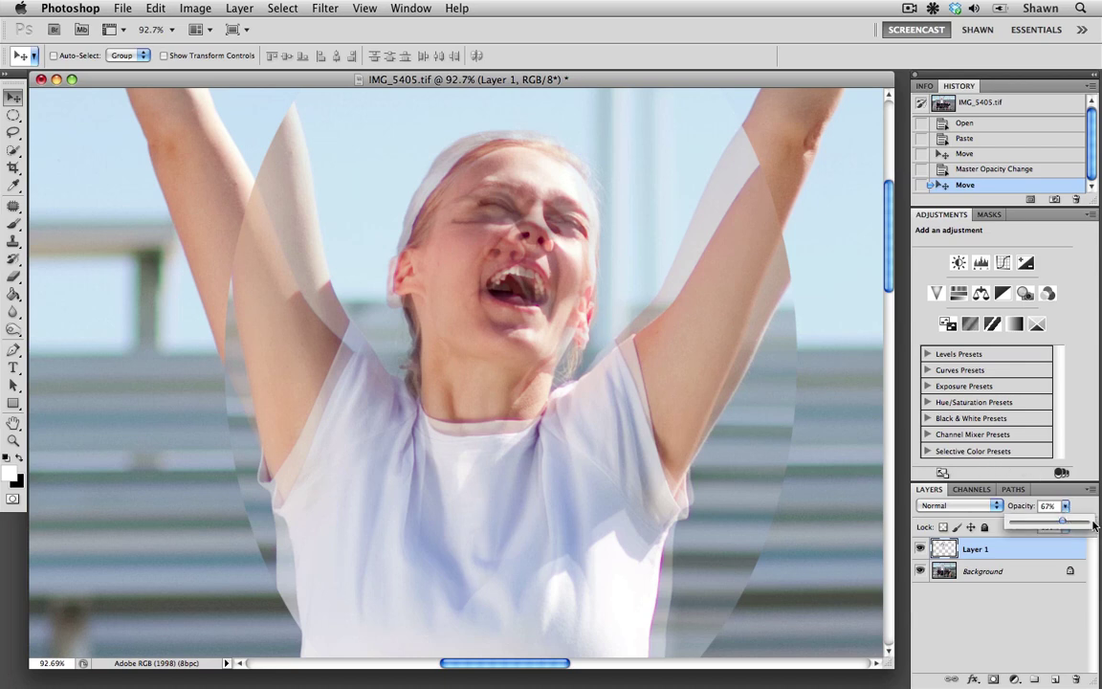
left_click(1095, 524)
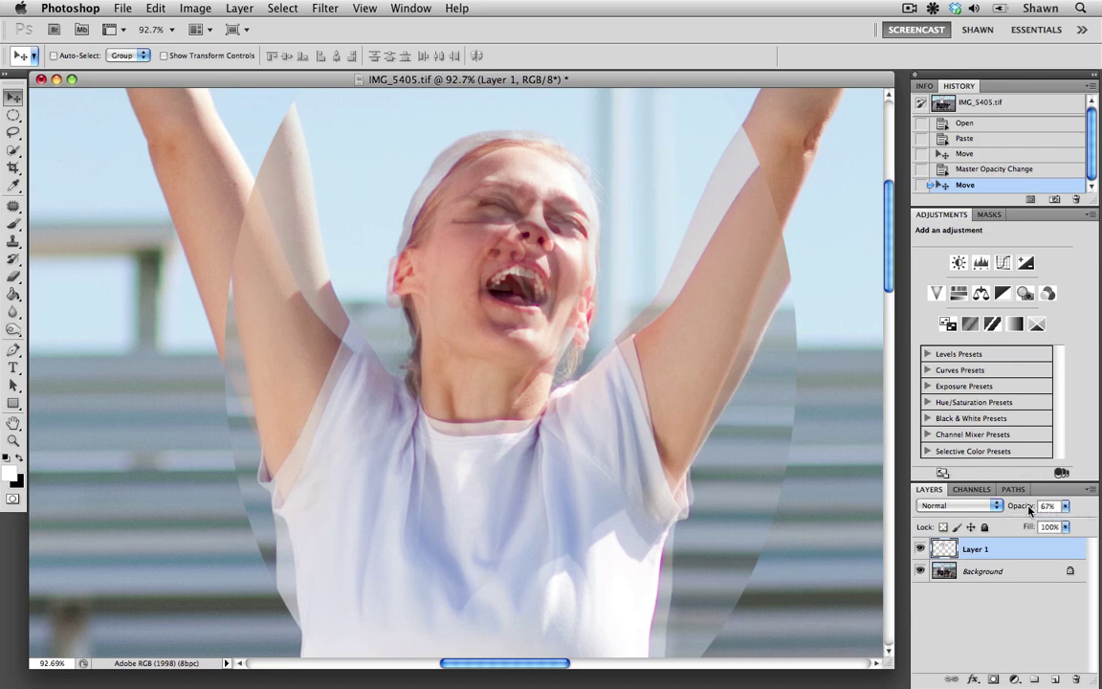
left_click_drag(1029, 509, 1089, 522)
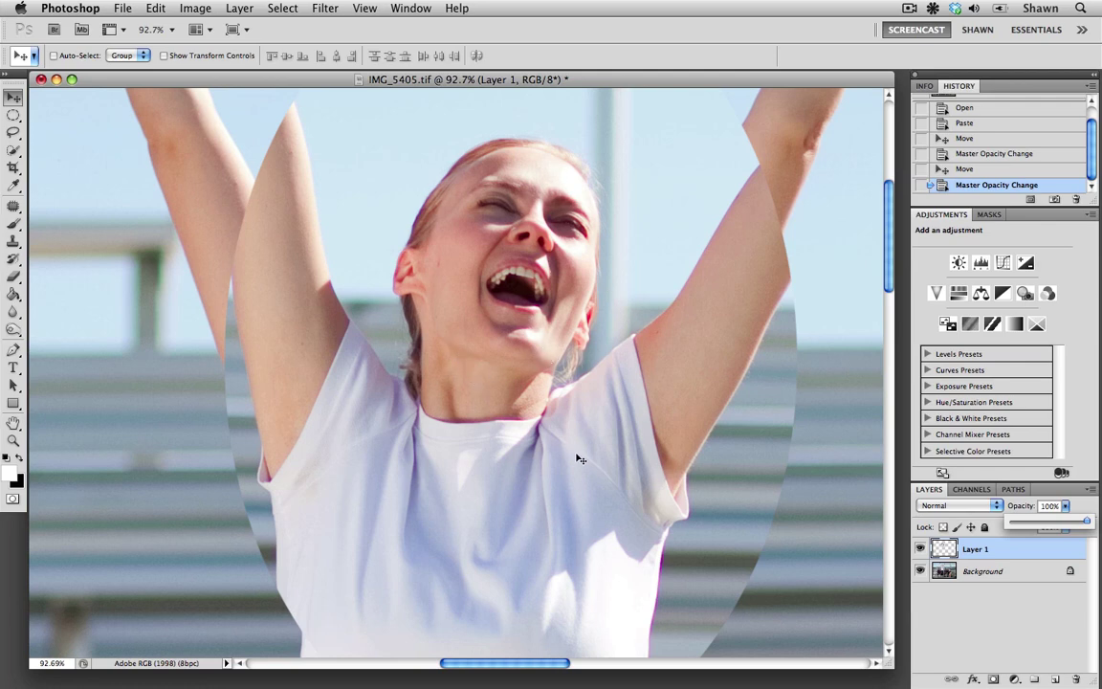
Add a layer mask to Layer 1 and fill it with black to hide the cutout
left_click(992, 679)
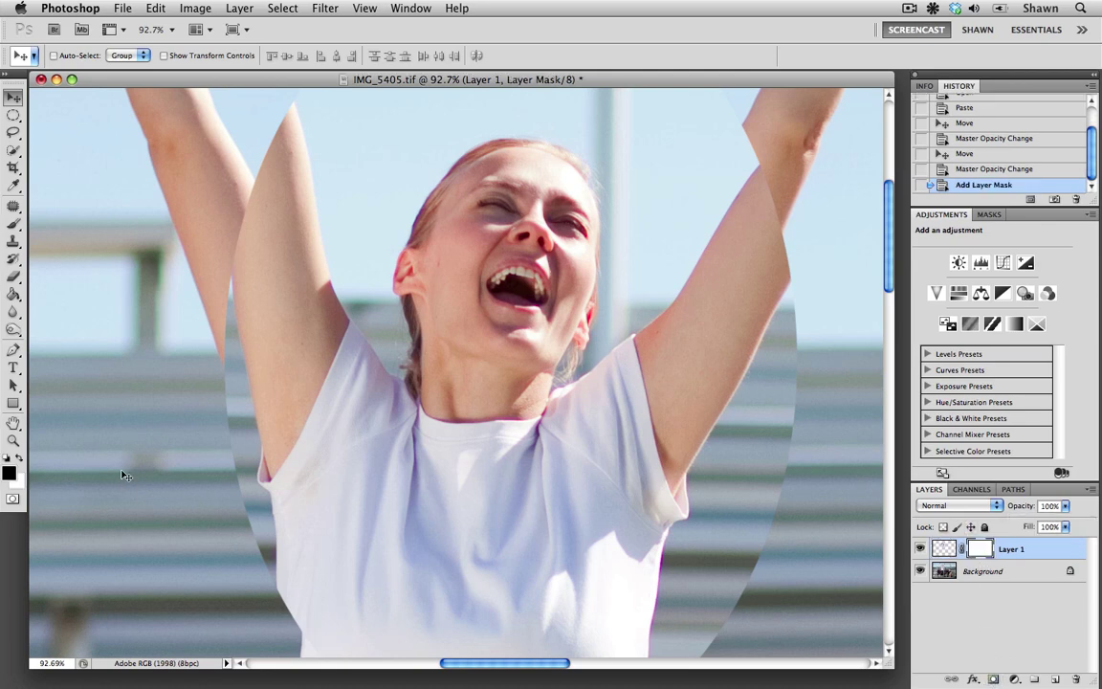
left_click(19, 459)
key("super+BackSpace")
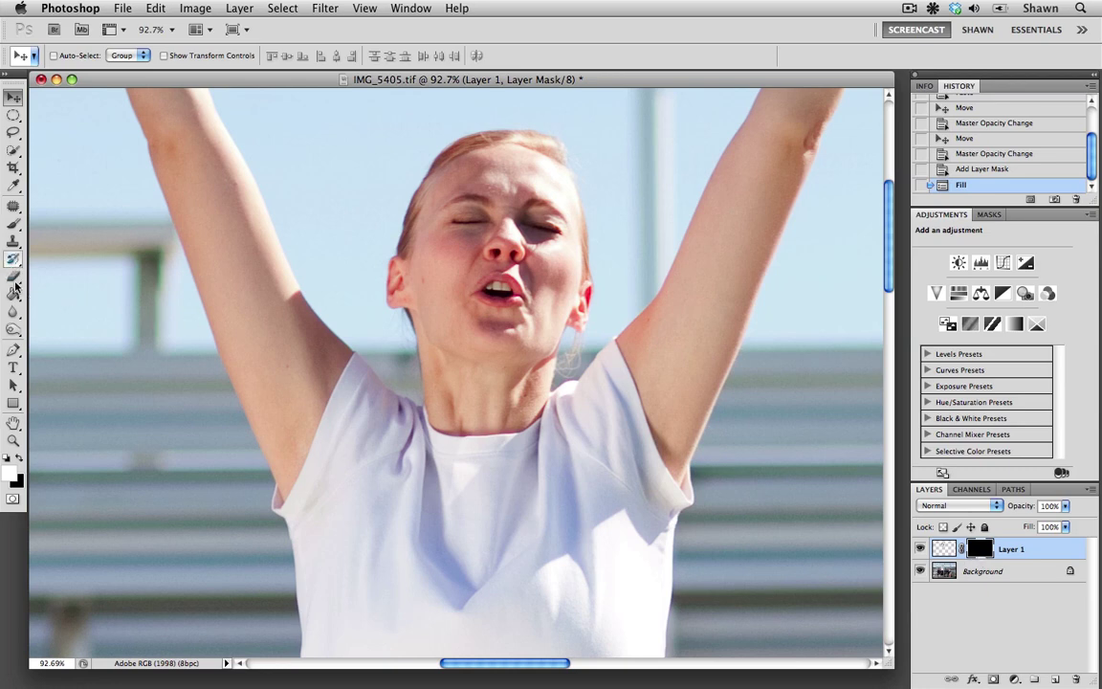
Brush the laughing face, hair and neck back into Layer 1's mask, with Background hidden
left_click(14, 221)
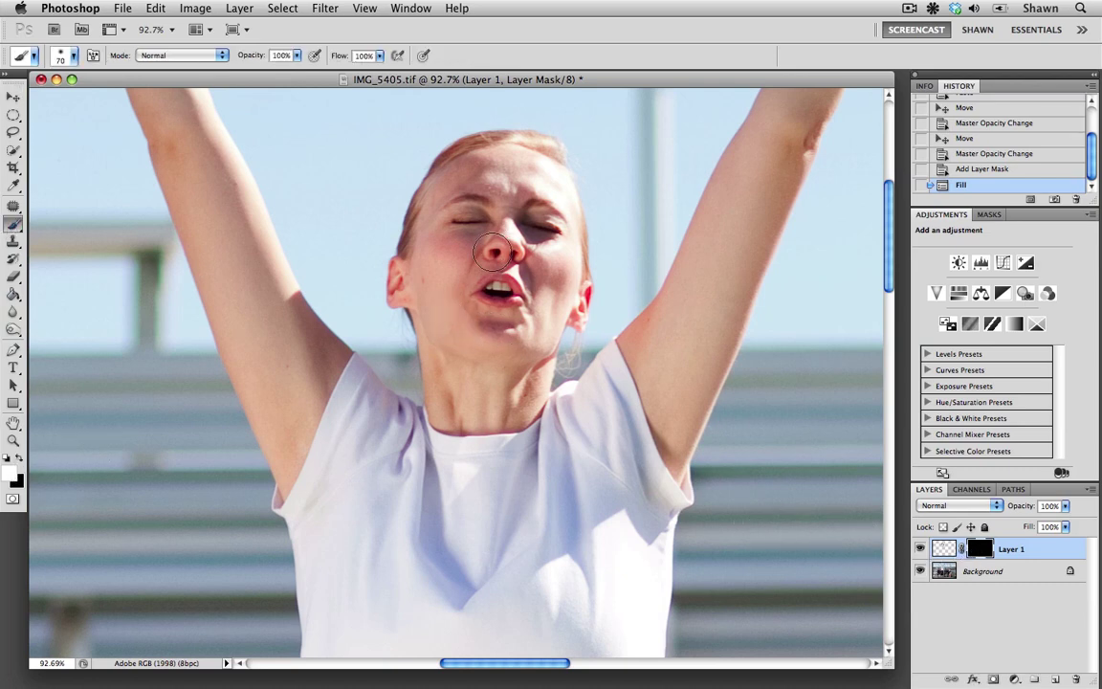
mouse_move(443, 239)
left_mouse_down()
mouse_move(513, 227)
mouse_move(450, 222)
mouse_move(467, 238)
mouse_move(529, 252)
left_mouse_up()
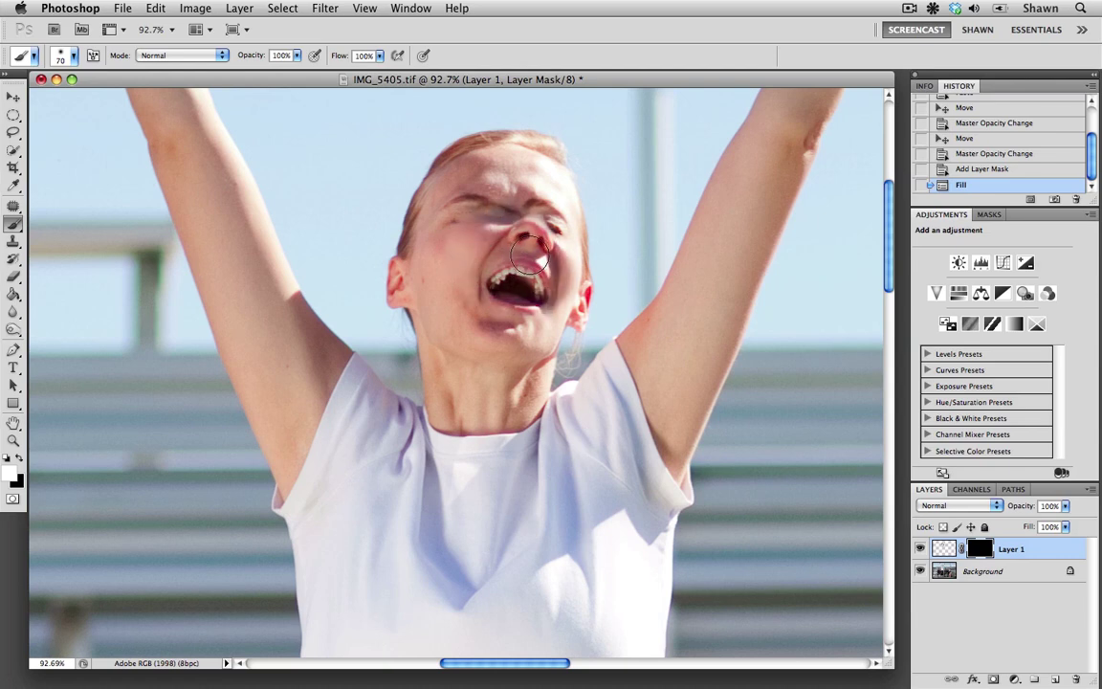
mouse_move(529, 255)
left_mouse_down()
mouse_move(406, 192)
mouse_move(459, 244)
mouse_move(473, 278)
left_mouse_up()
left_click(920, 571)
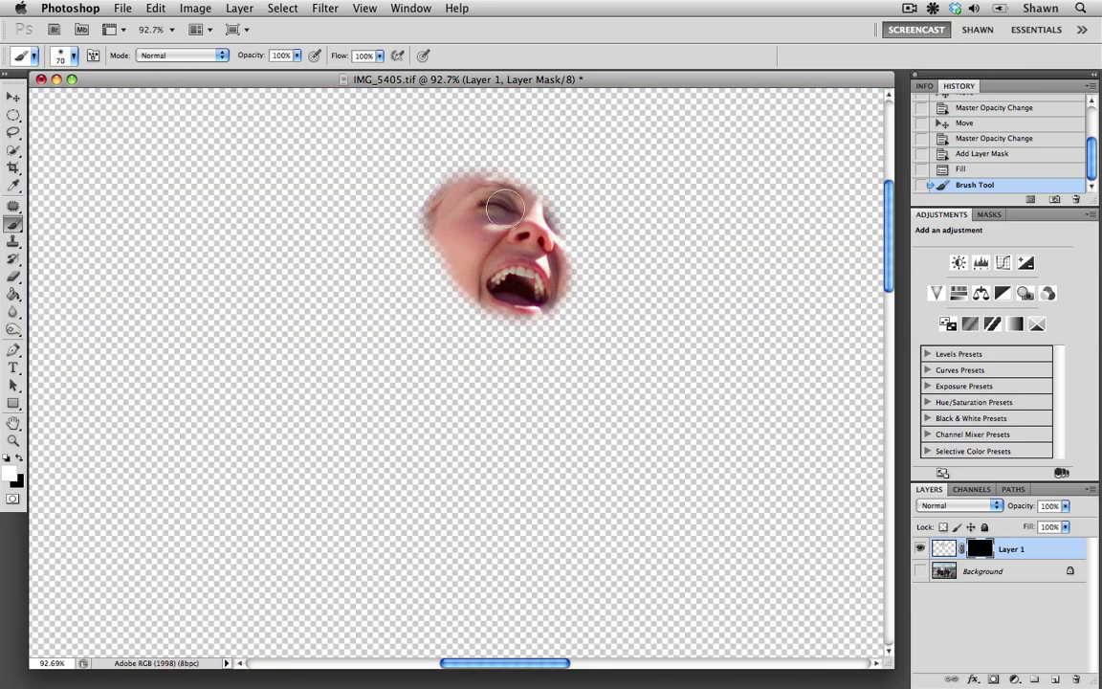
mouse_move(512, 201)
left_mouse_down()
mouse_move(430, 233)
mouse_move(411, 277)
mouse_move(441, 319)
mouse_move(457, 290)
mouse_move(418, 213)
mouse_move(425, 229)
mouse_move(517, 188)
mouse_move(490, 164)
mouse_move(515, 165)
mouse_move(519, 153)
mouse_move(566, 189)
mouse_move(563, 240)
mouse_move(591, 302)
mouse_move(553, 302)
mouse_move(520, 340)
mouse_move(447, 358)
mouse_move(417, 345)
mouse_move(567, 285)
left_mouse_up()
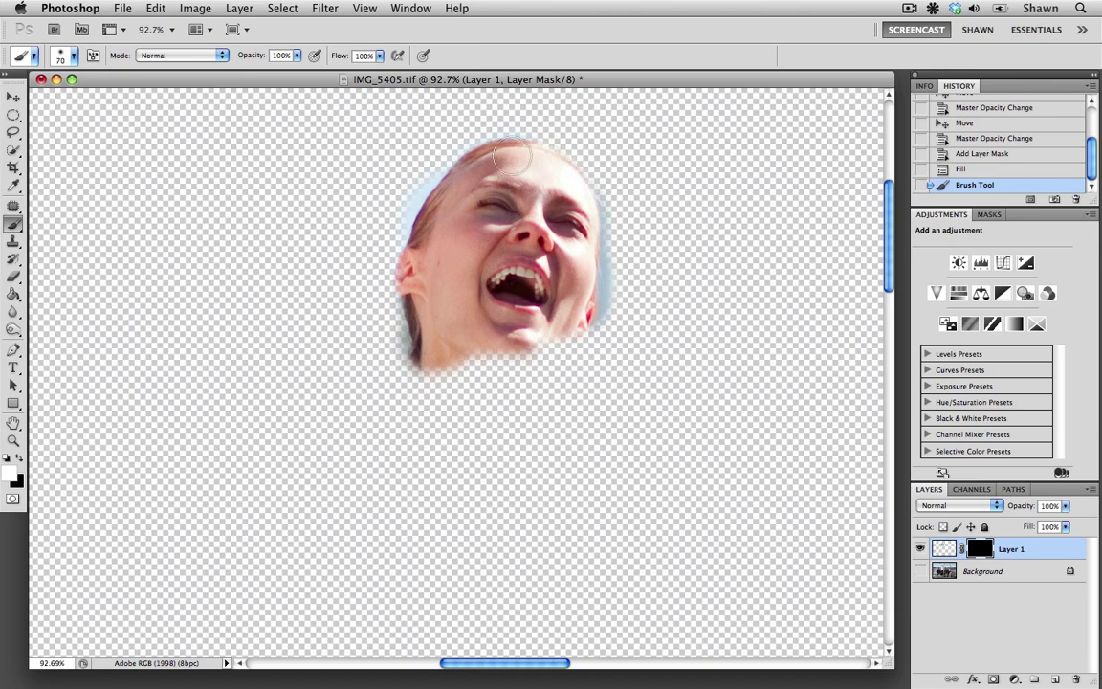
mouse_move(505, 158)
left_mouse_down()
mouse_move(474, 146)
mouse_move(463, 175)
left_mouse_up()
mouse_move(413, 292)
left_mouse_down()
mouse_move(409, 406)
mouse_move(471, 346)
mouse_move(567, 336)
mouse_move(577, 347)
mouse_move(551, 358)
mouse_move(461, 373)
mouse_move(550, 371)
left_mouse_up()
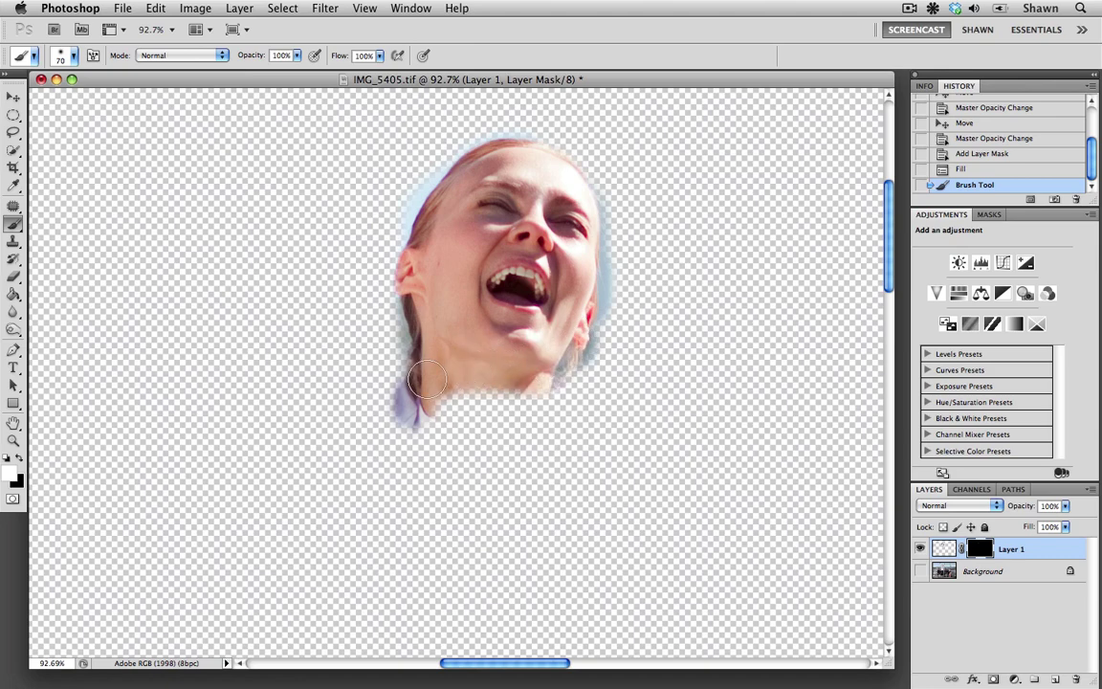
left_click_drag(426, 377, 467, 290)
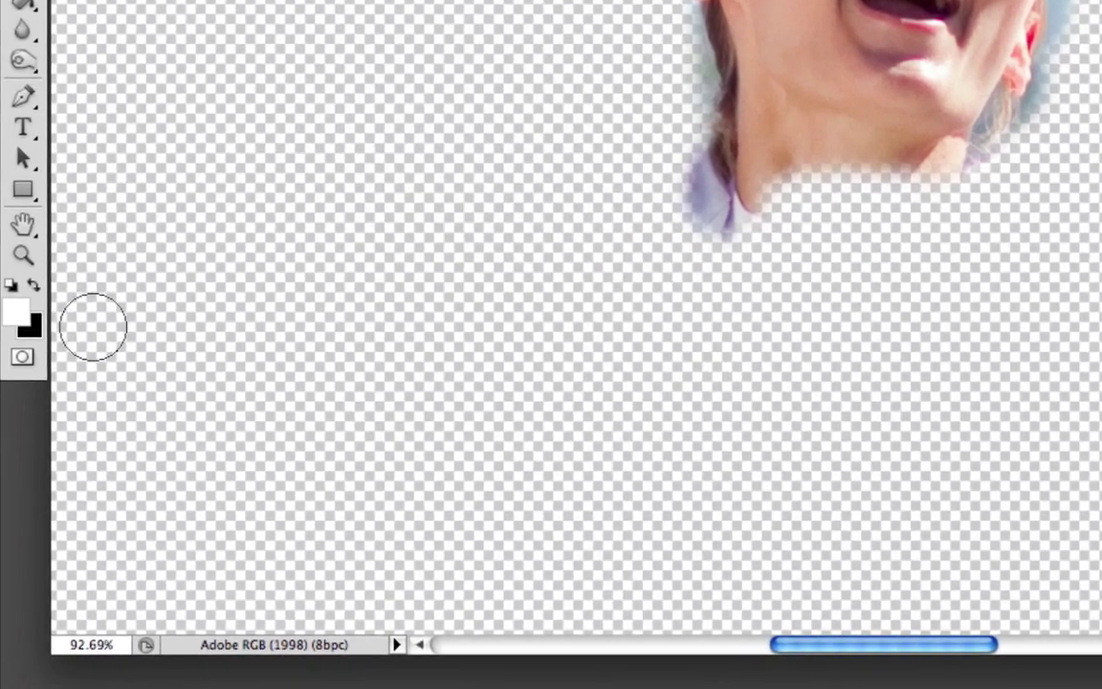
Paint black along the hair, right edge and lower-left to remove the bluish halo, then show Background
key("x")
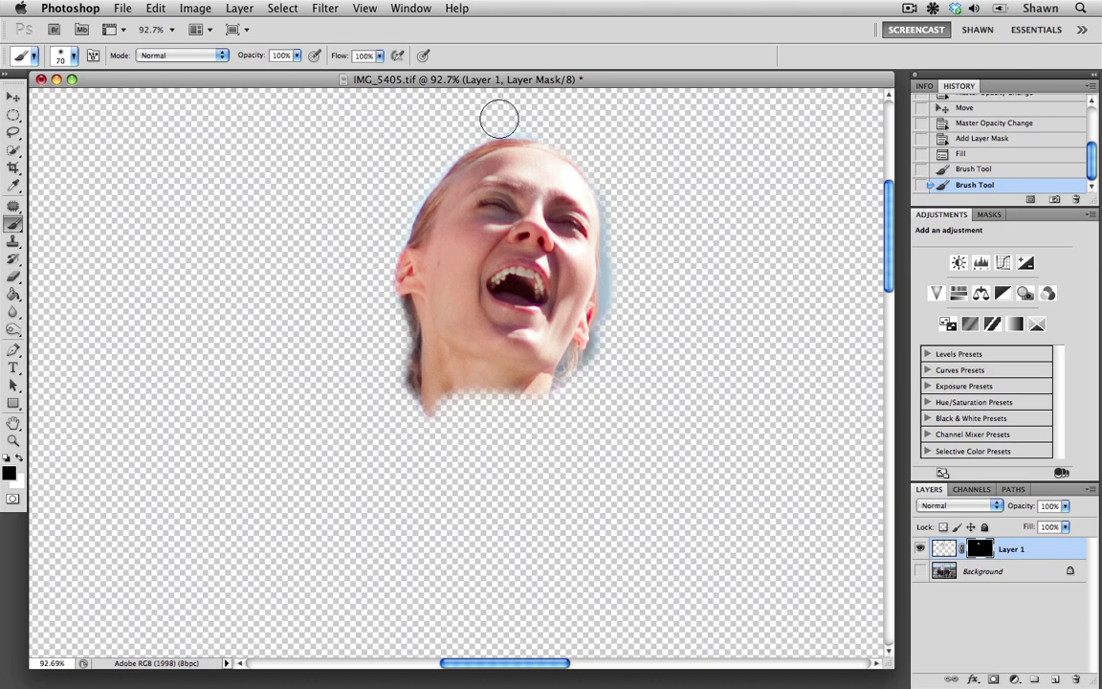
mouse_move(504, 118)
left_mouse_down()
mouse_move(593, 128)
mouse_move(612, 163)
left_mouse_up()
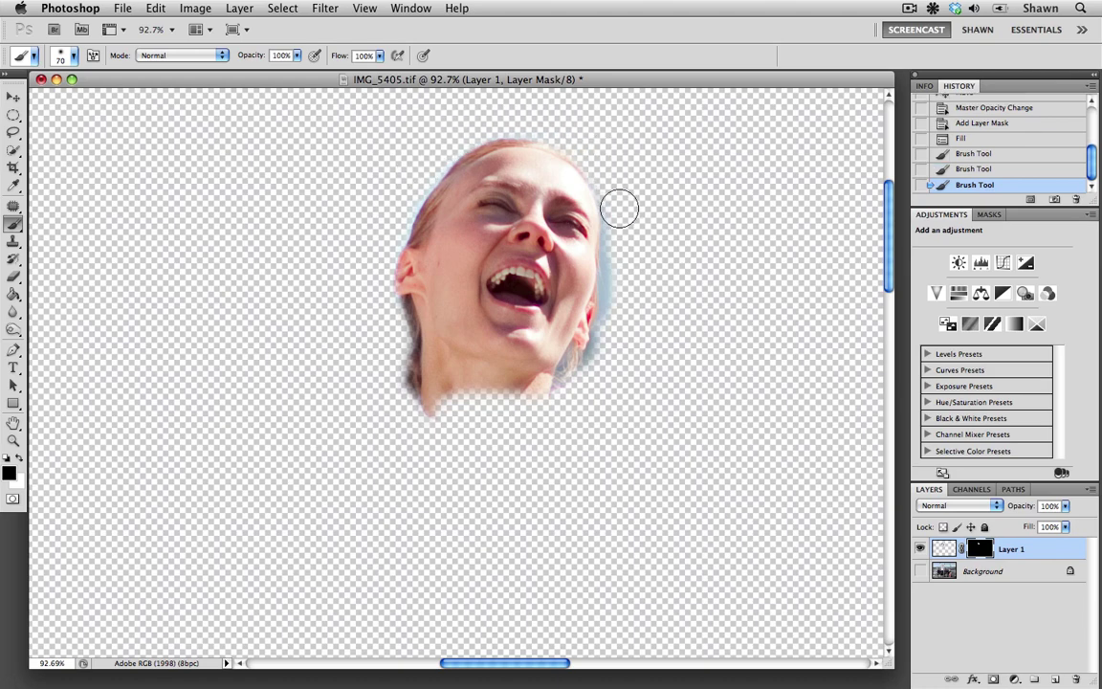
left_click_drag(619, 215, 604, 368)
mouse_move(446, 466)
left_mouse_down()
mouse_move(423, 426)
mouse_move(419, 435)
left_mouse_up()
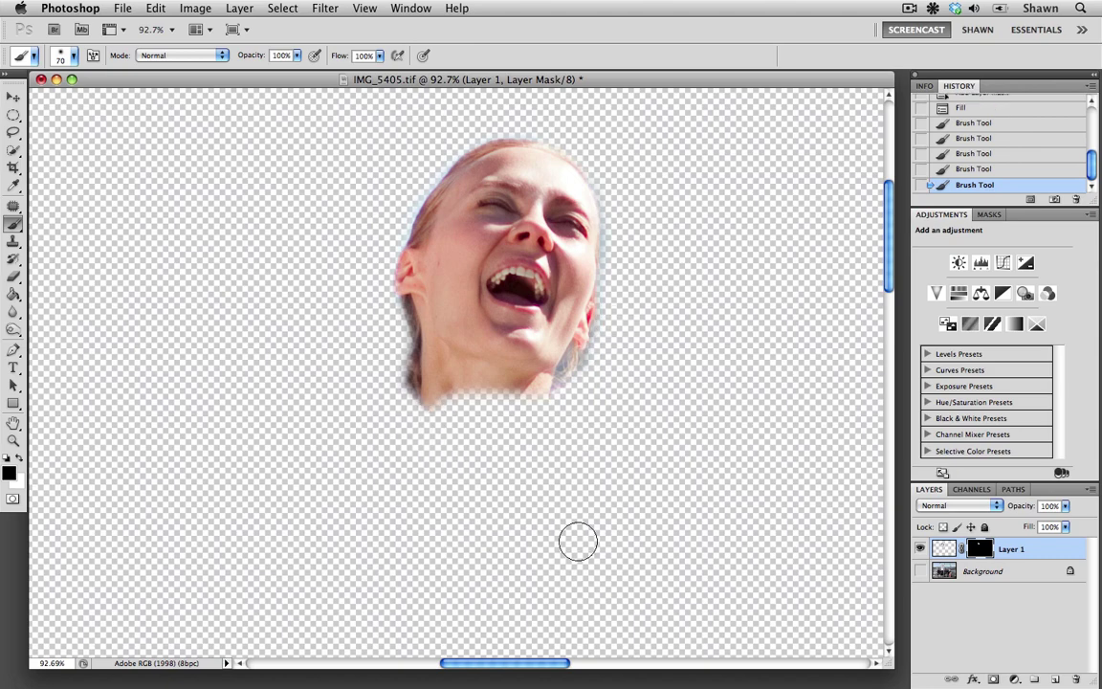
left_click(919, 571)
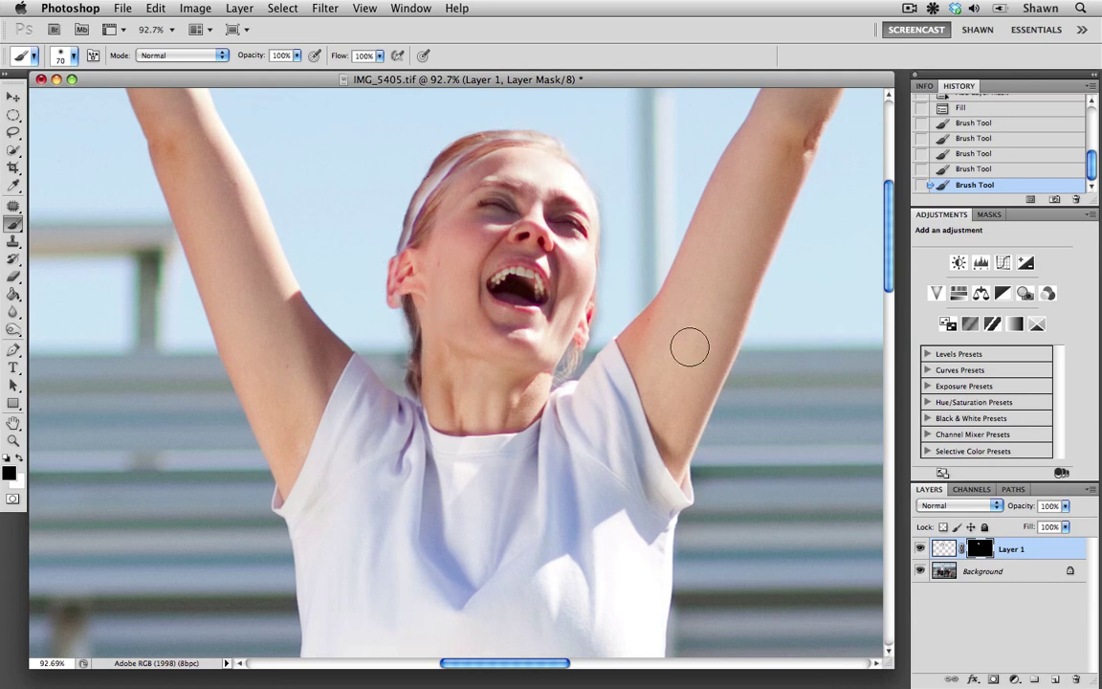
On Background with Layer 1 hidden, clone and patch sky over the original hairline
left_click(920, 549)
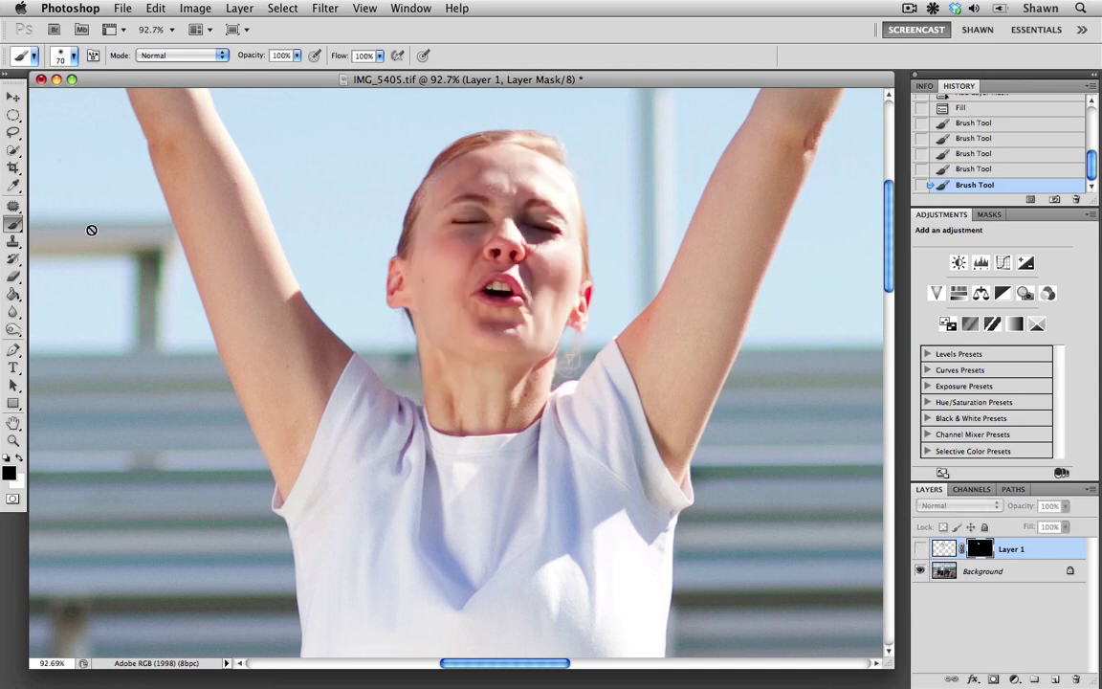
left_click(983, 572)
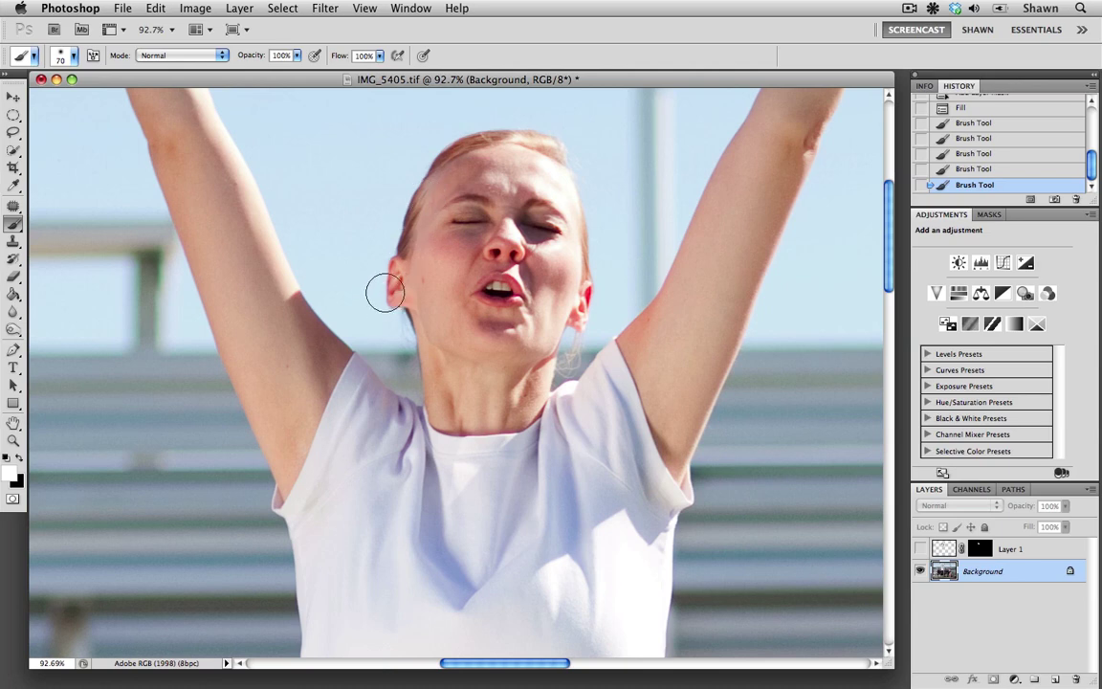
left_click(13, 241)
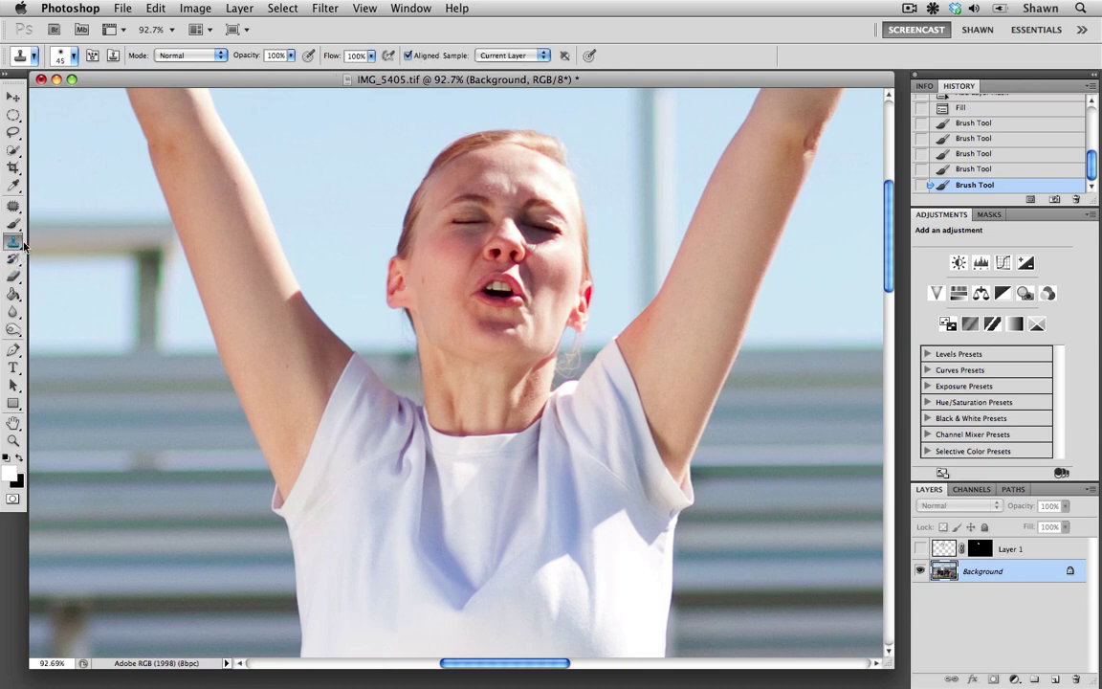
left_click_drag(414, 176, 454, 322)
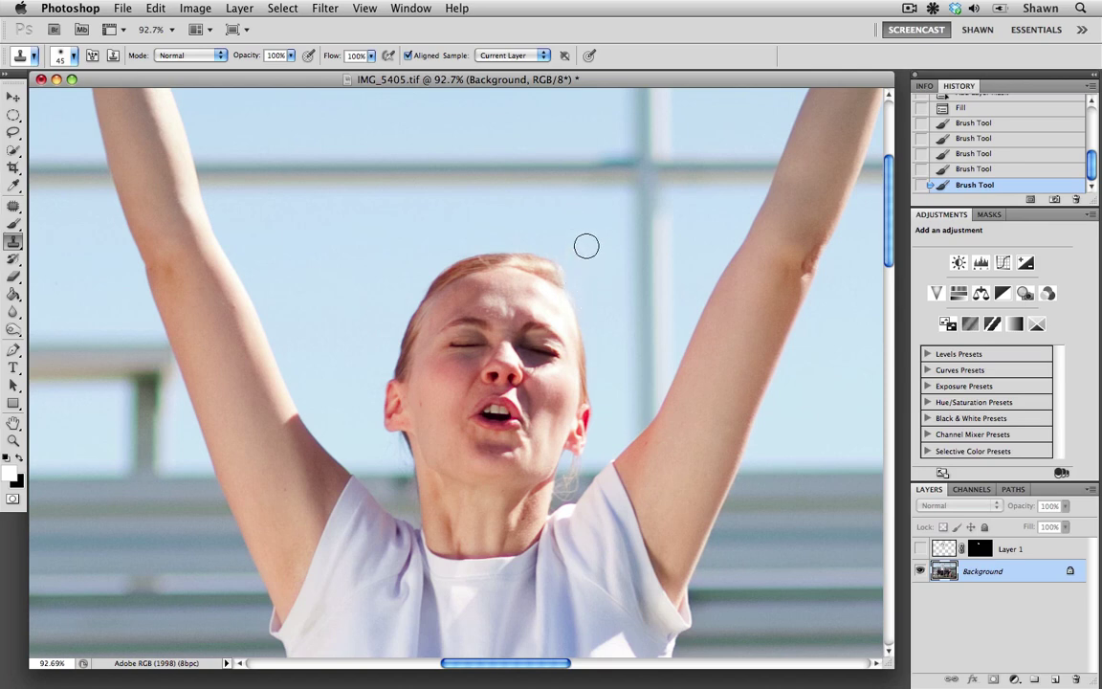
left_click(583, 220, "alt")
mouse_move(578, 290)
left_mouse_down()
mouse_move(388, 298)
mouse_move(448, 297)
left_mouse_up()
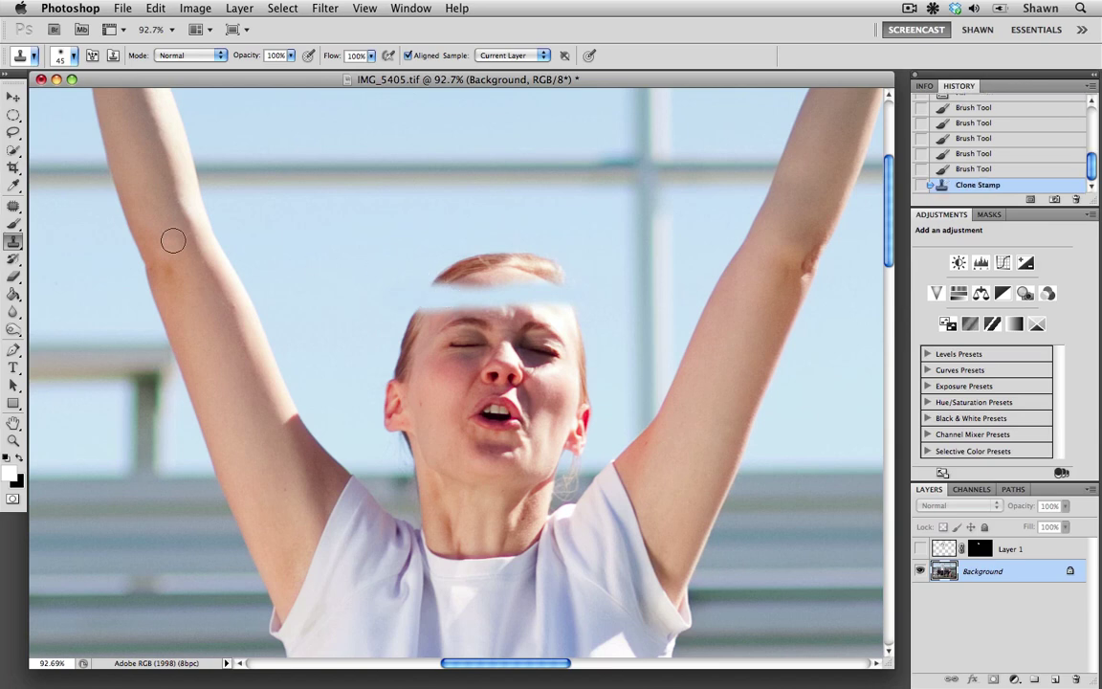
left_click(13, 204)
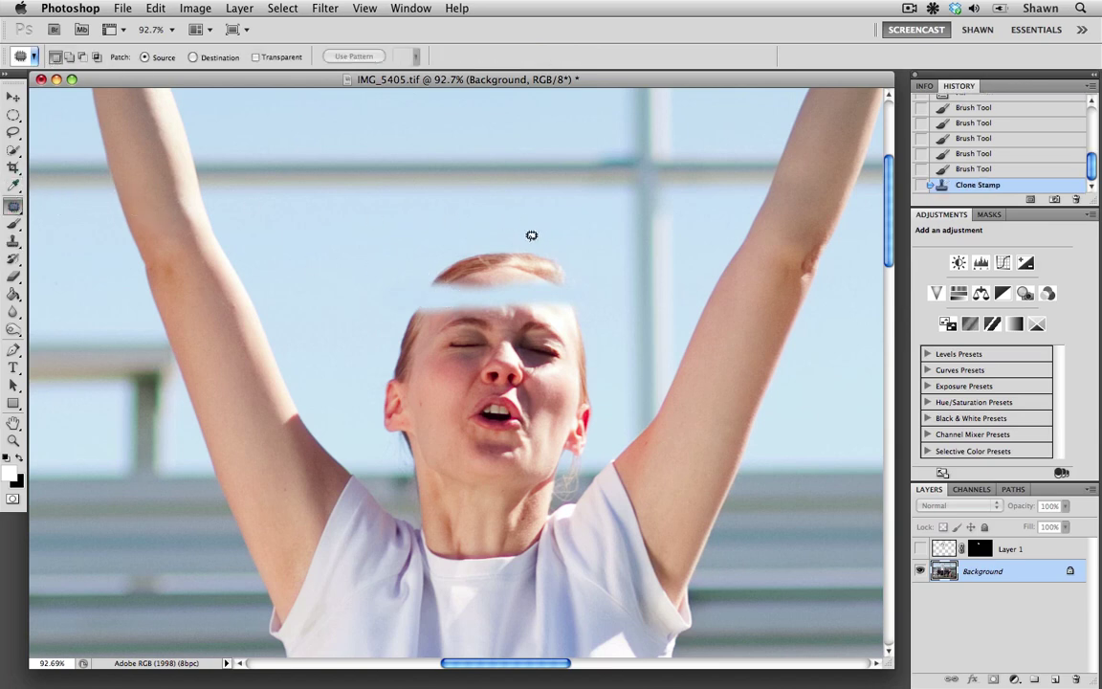
mouse_move(507, 231)
left_mouse_down()
mouse_move(434, 249)
mouse_move(414, 284)
mouse_move(515, 295)
mouse_move(577, 284)
mouse_move(580, 264)
mouse_move(558, 242)
mouse_move(503, 237)
mouse_move(439, 259)
mouse_move(337, 244)
left_mouse_up()
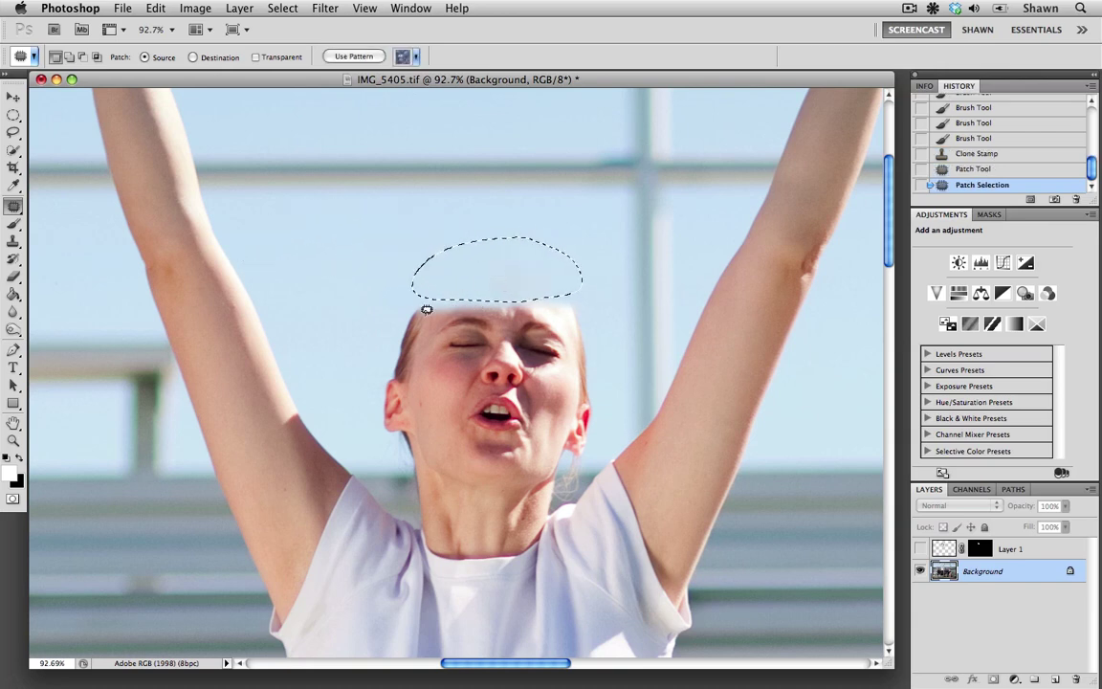
key("ctrl+d")
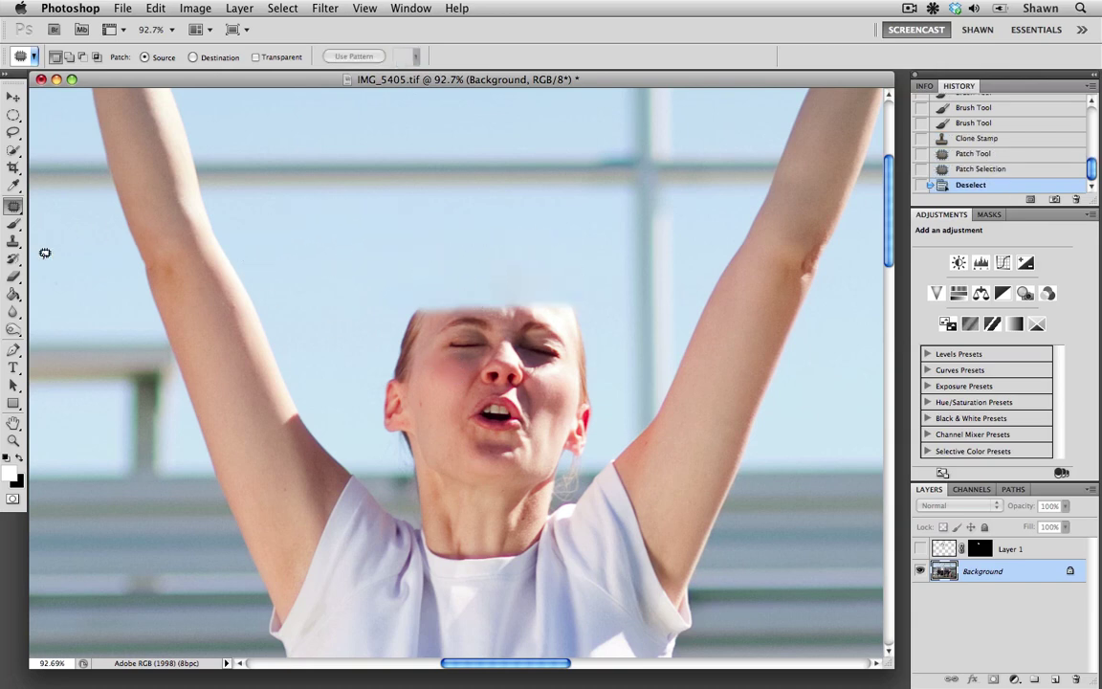
Clone and patch sky over the original left cheek and ear edge
left_click(13, 241)
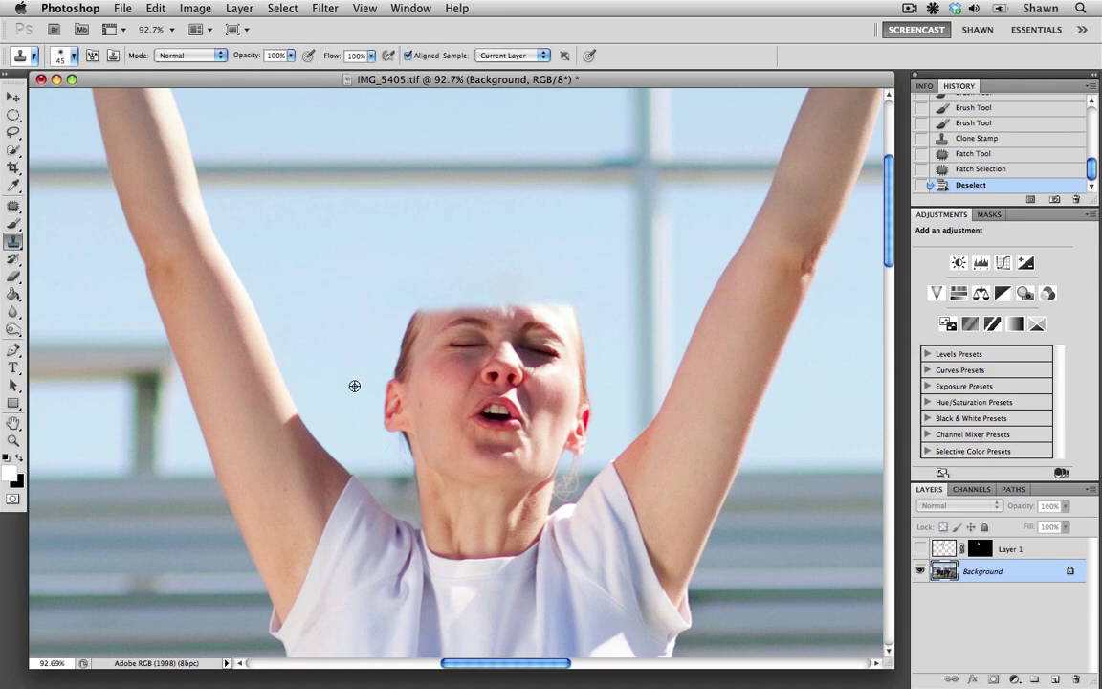
left_click(337, 401, "alt")
mouse_move(388, 442)
left_mouse_down()
mouse_move(427, 386)
mouse_move(425, 285)
left_mouse_up()
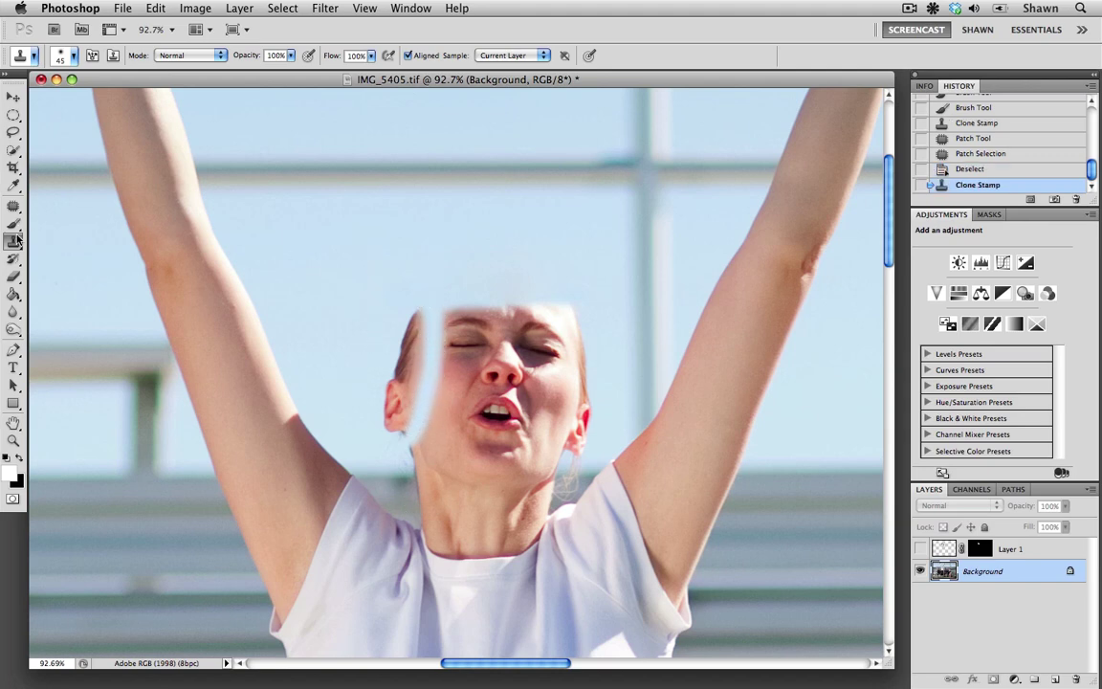
left_click(14, 209)
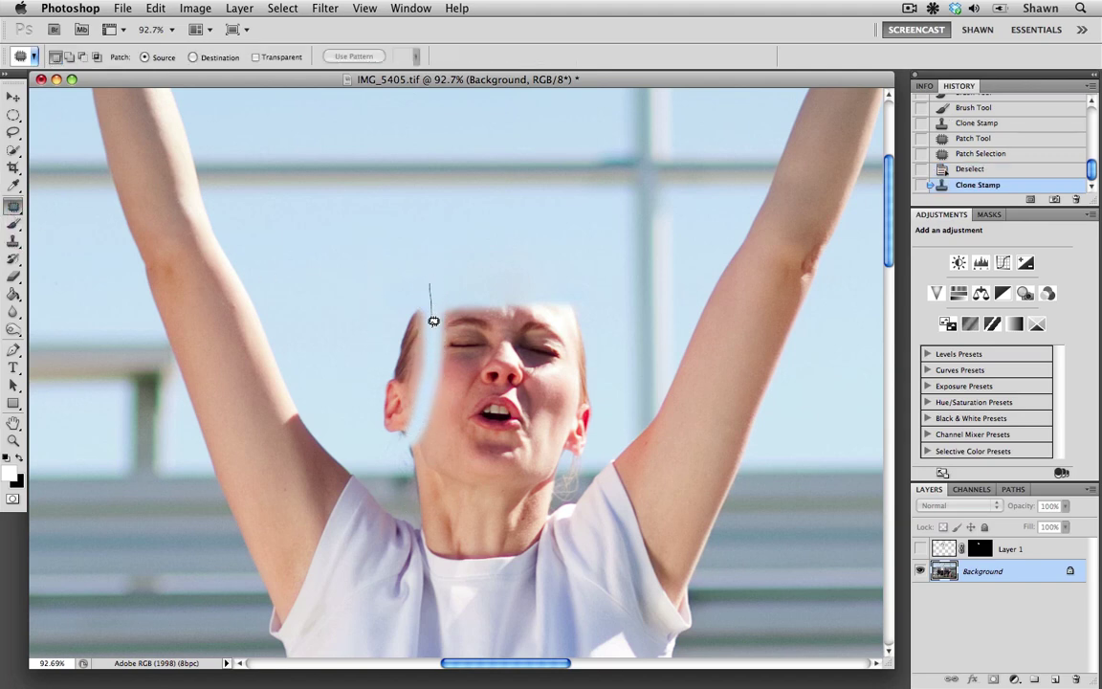
mouse_move(385, 442)
left_mouse_down()
mouse_move(374, 332)
mouse_move(428, 284)
left_mouse_up()
left_click_drag(422, 376, 354, 306)
key("super+d")
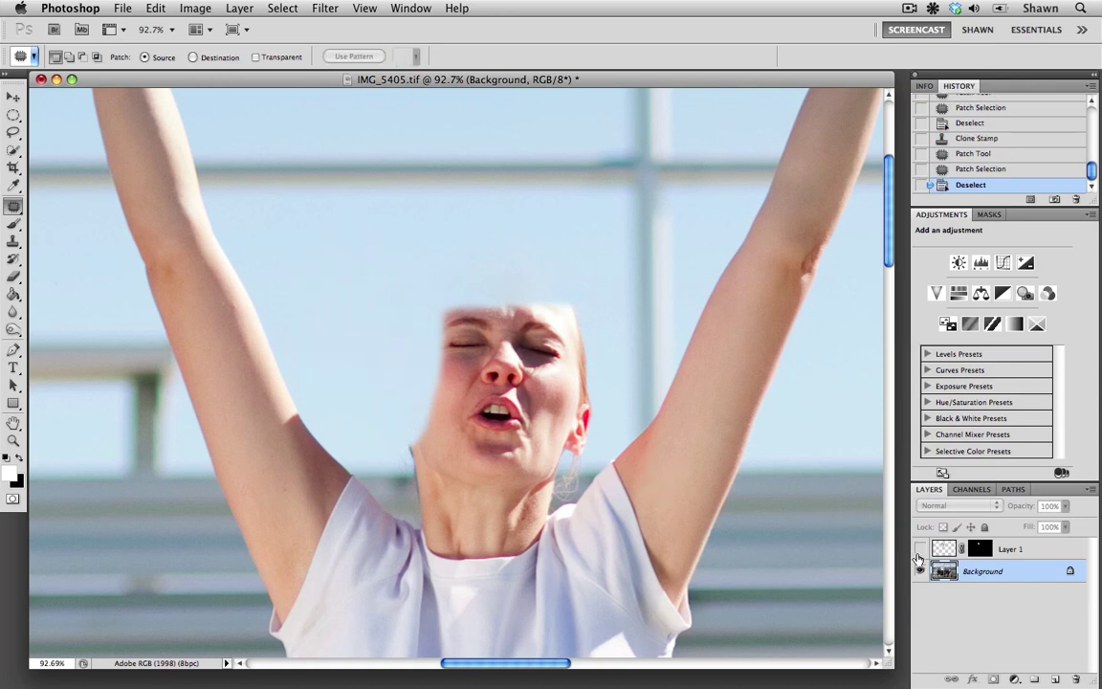
Show Layer 1 again and compare the result with the original History snapshot
left_click(920, 548)
mouse_move(854, 686)
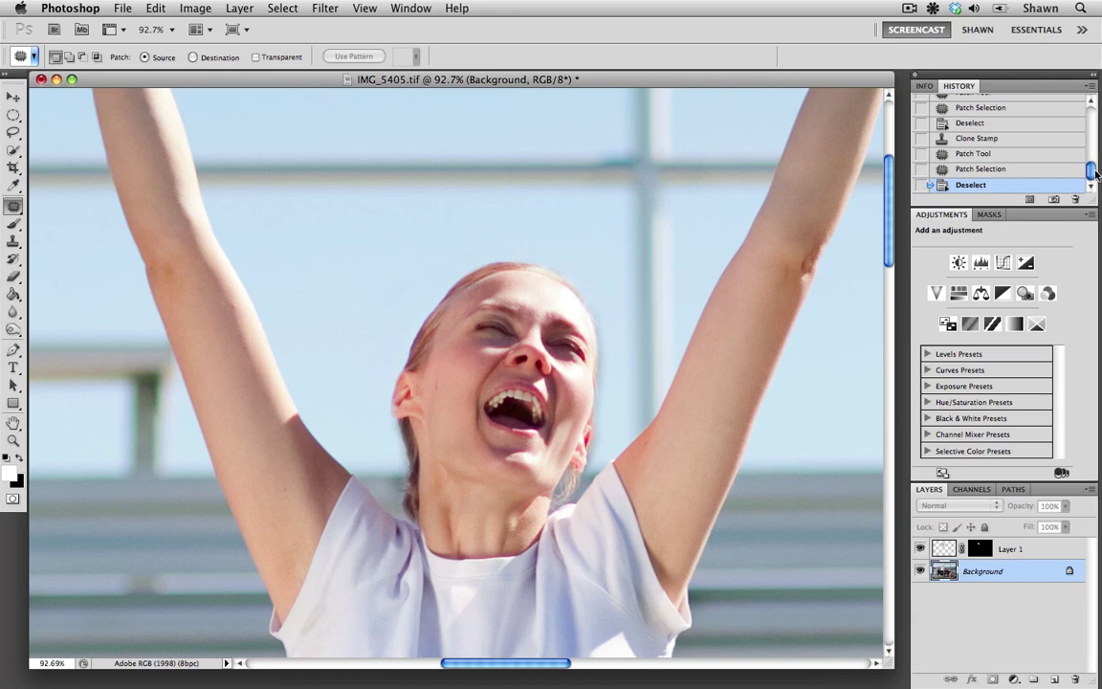
left_click_drag(1091, 168, 1091, 107)
left_click(994, 103)
key("super+z")
key("super+z")
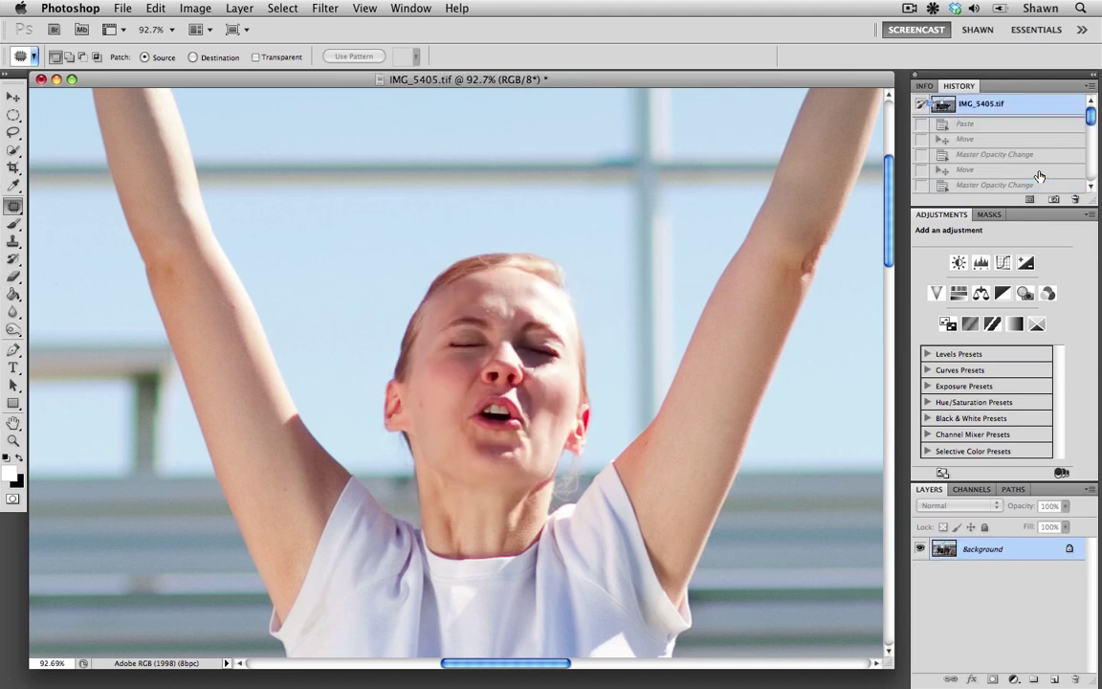
key("super+z")
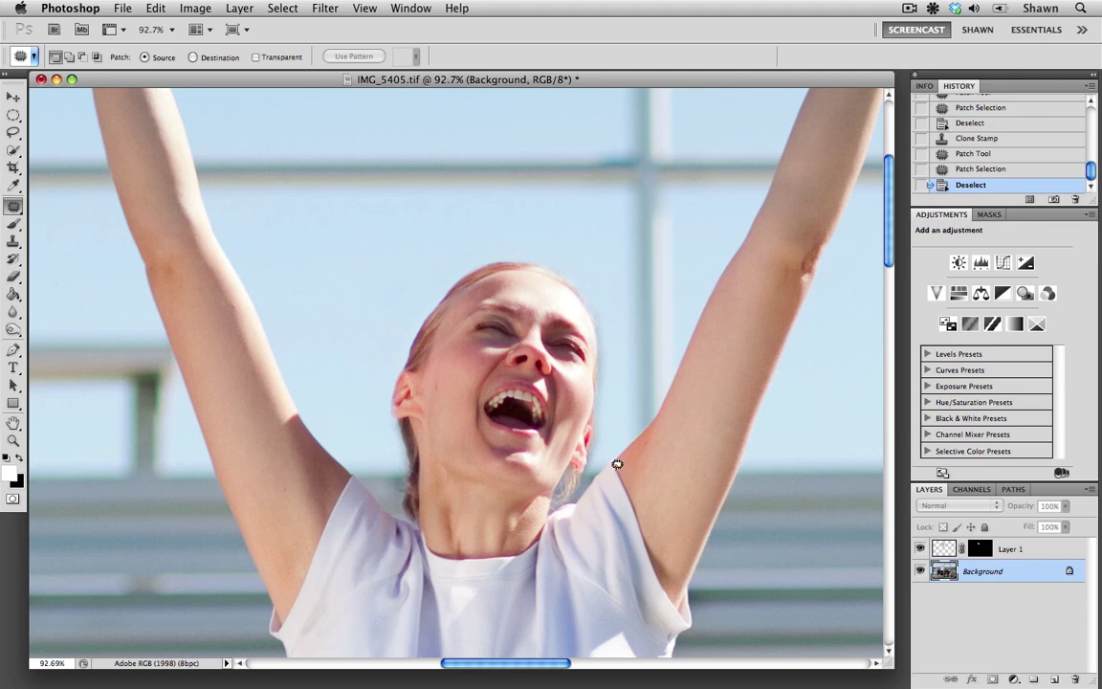
scroll(533, 504, "down", 2)
scroll(533, 504, "right", 3)
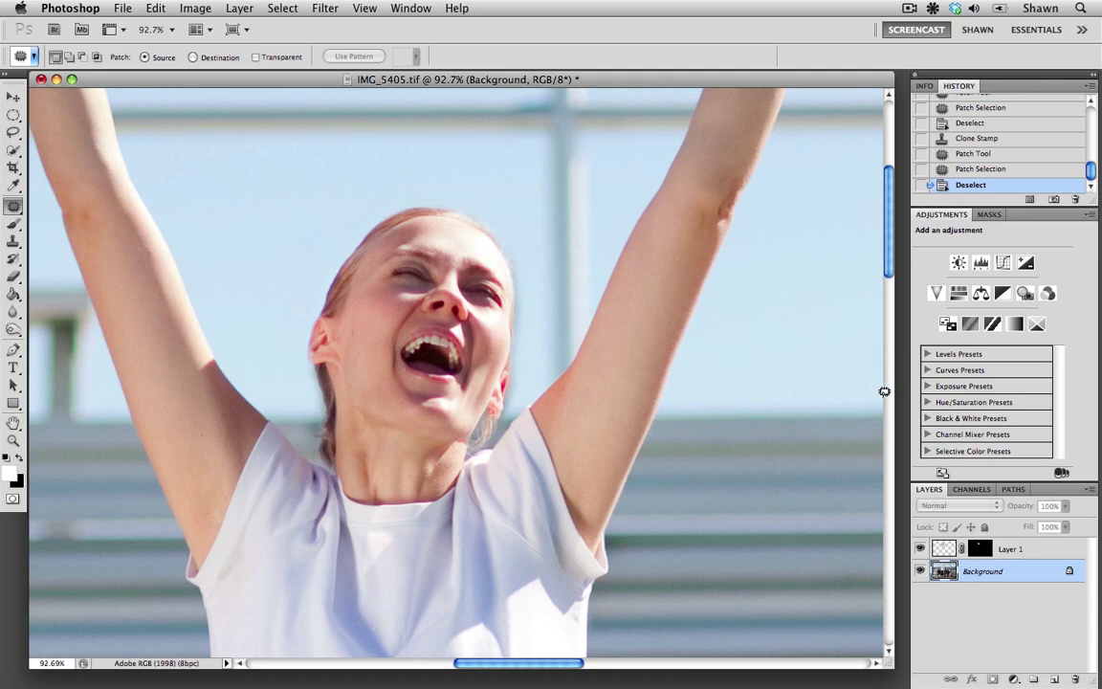
Flatten the image from the Layers panel menu
left_click(1091, 488)
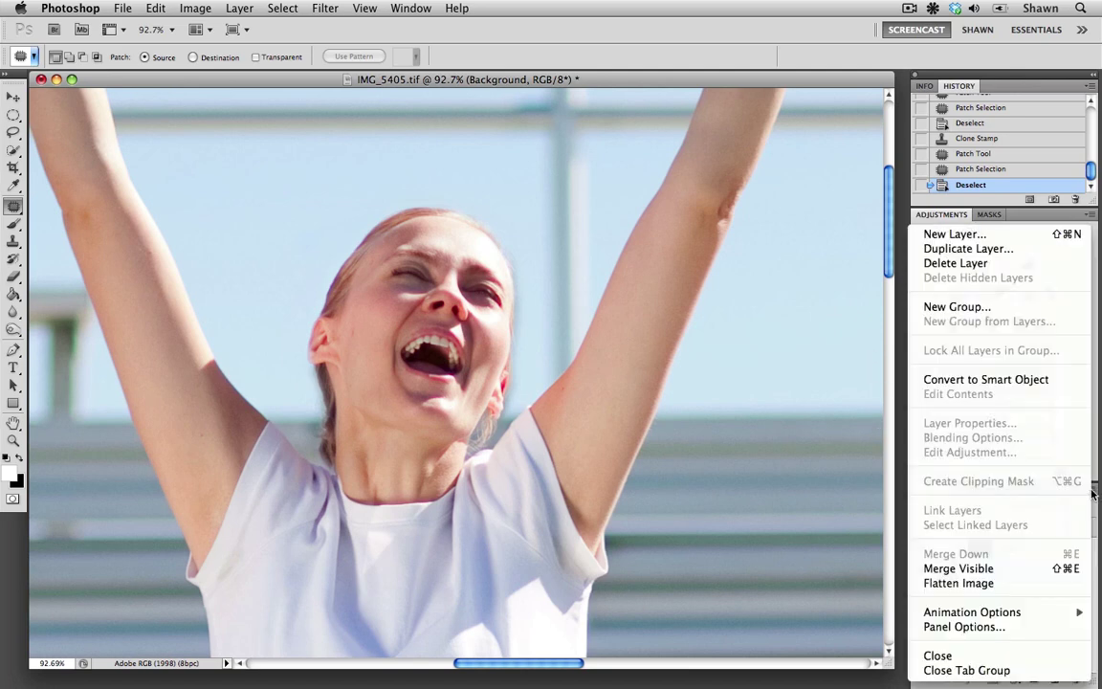
left_click(968, 584)
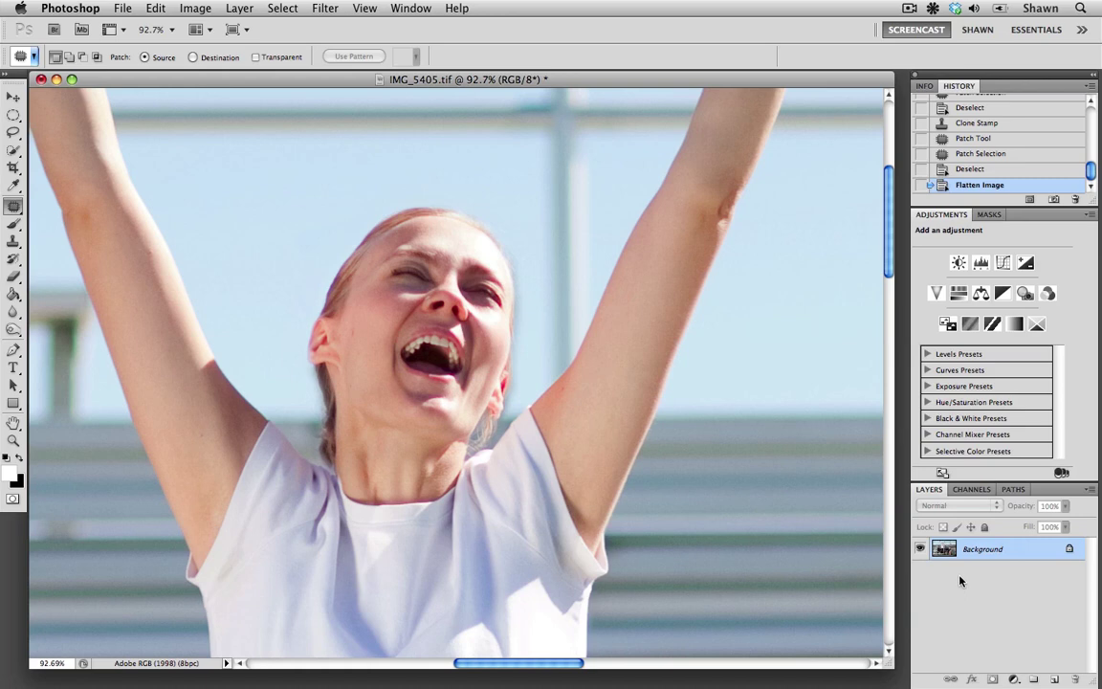
key("super+0")
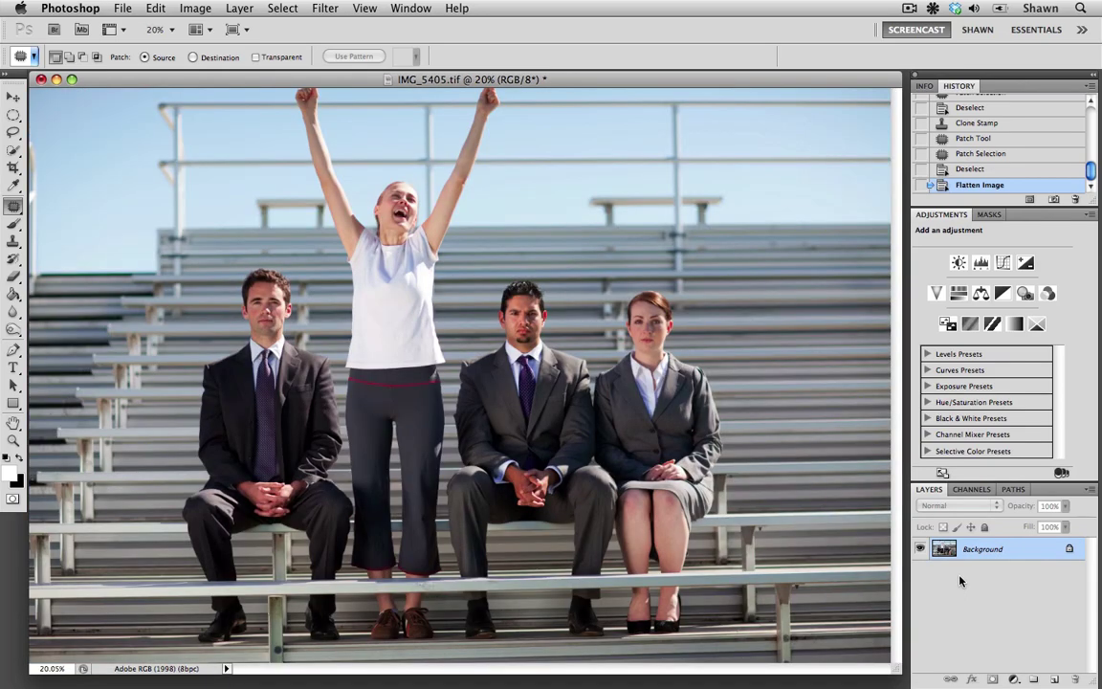
left_click_drag(1087, 179, 1074, 92)
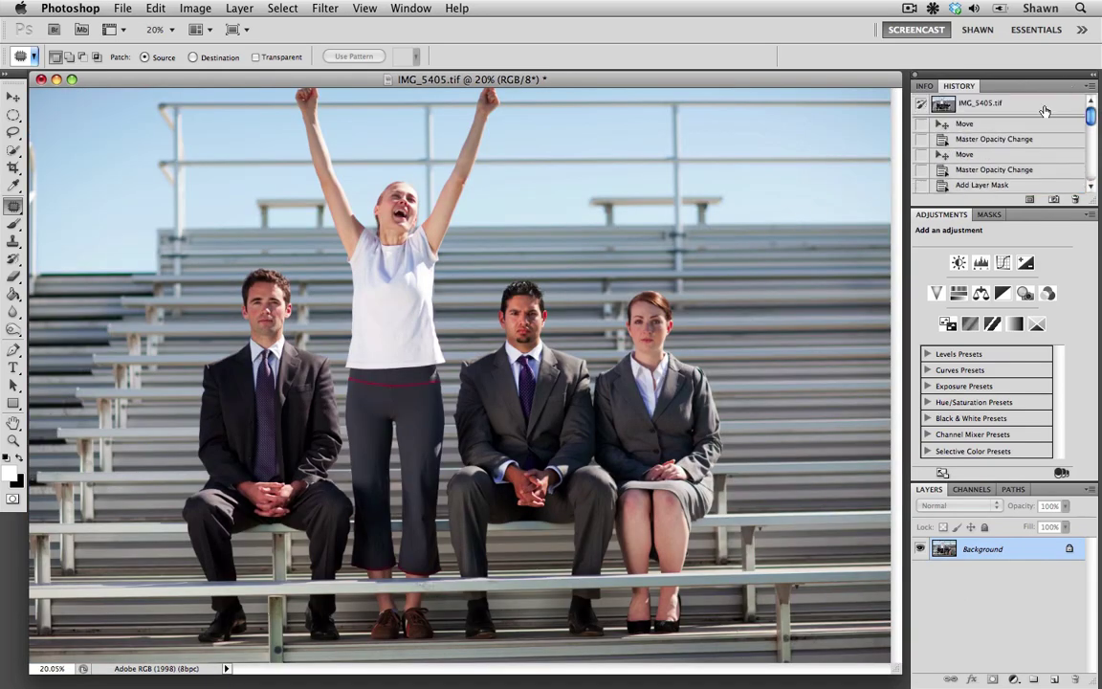
left_click(1045, 108)
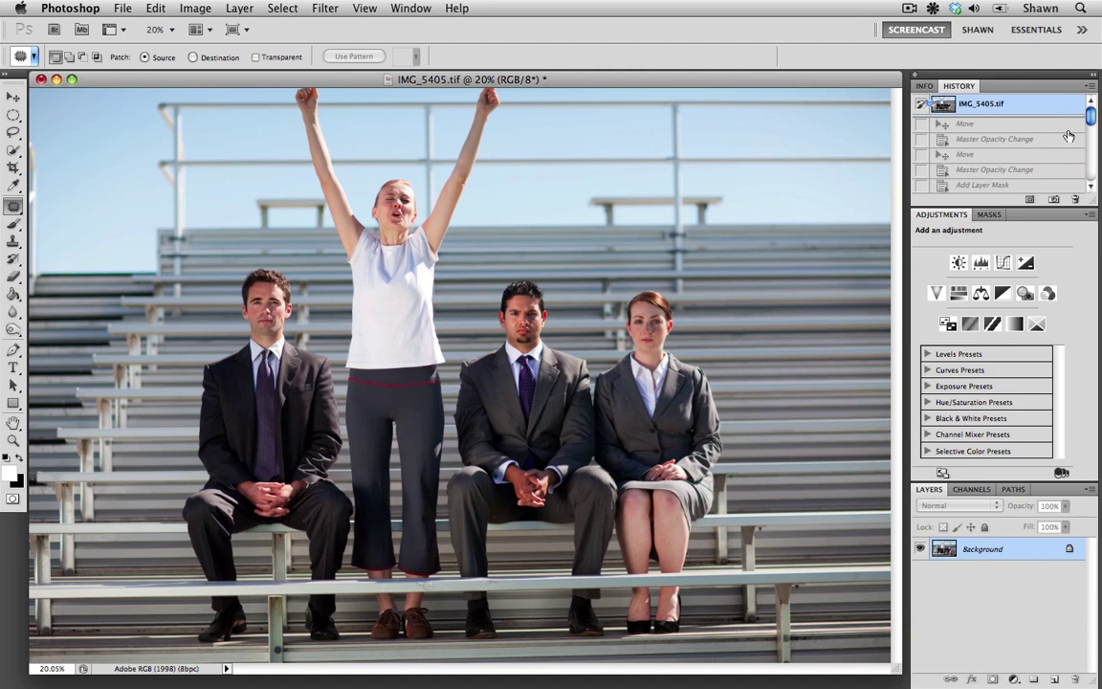
key("super+z")
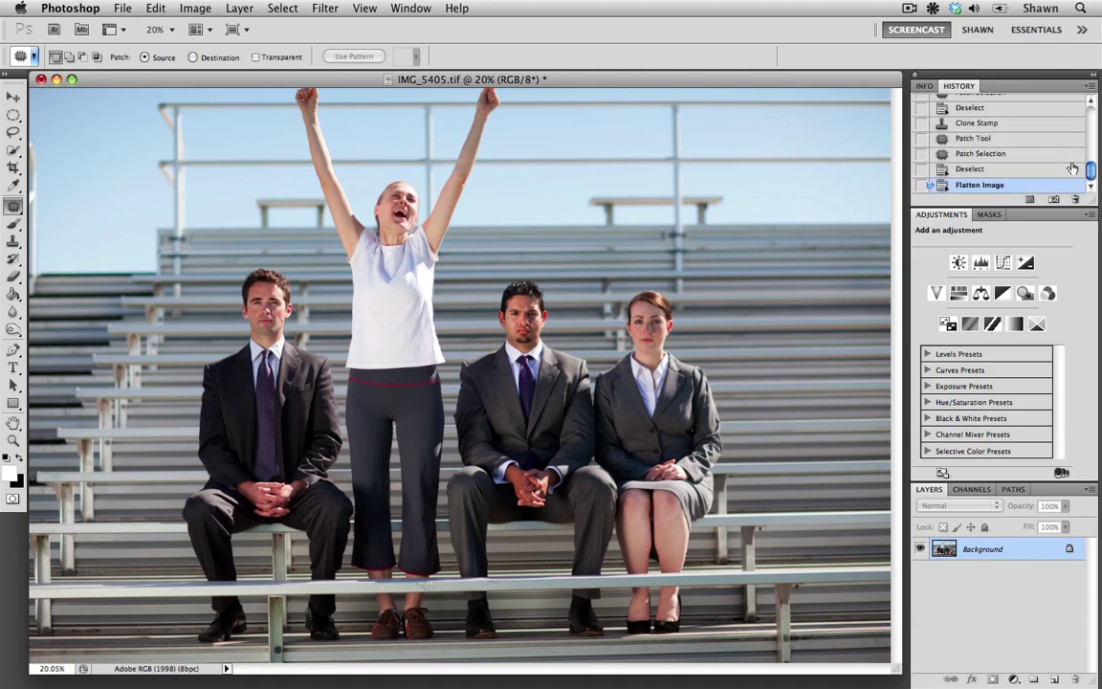